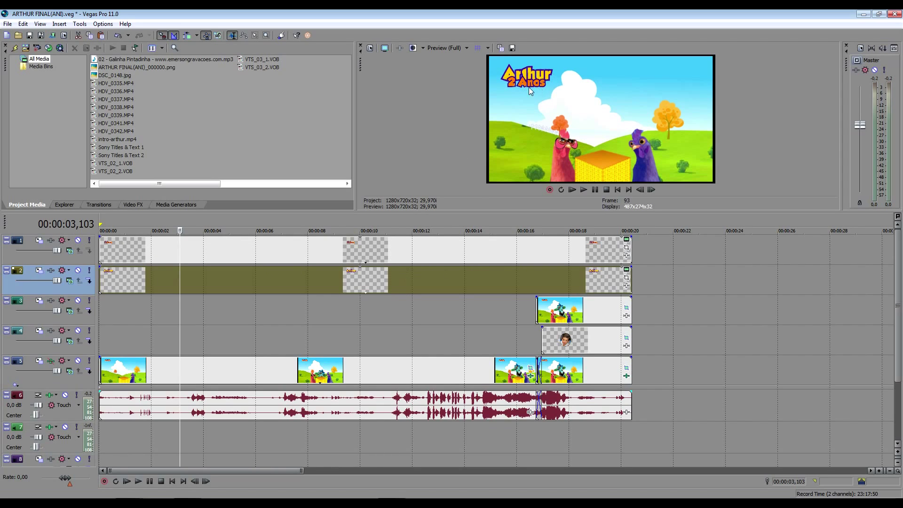
- Mute title tracks 1 and 2, then toggle the BCC Wire Remover effect off and on for the first track 5 clip
click(78, 240)
click(78, 270)
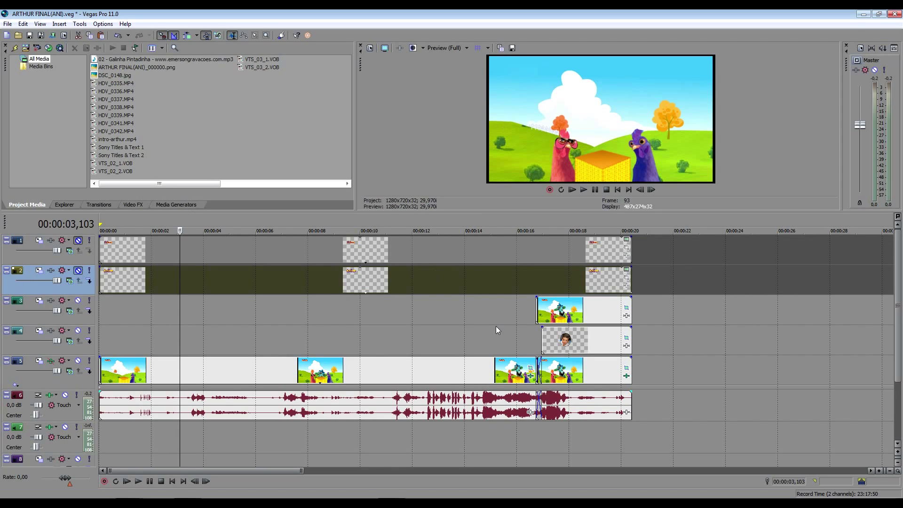
click(531, 376)
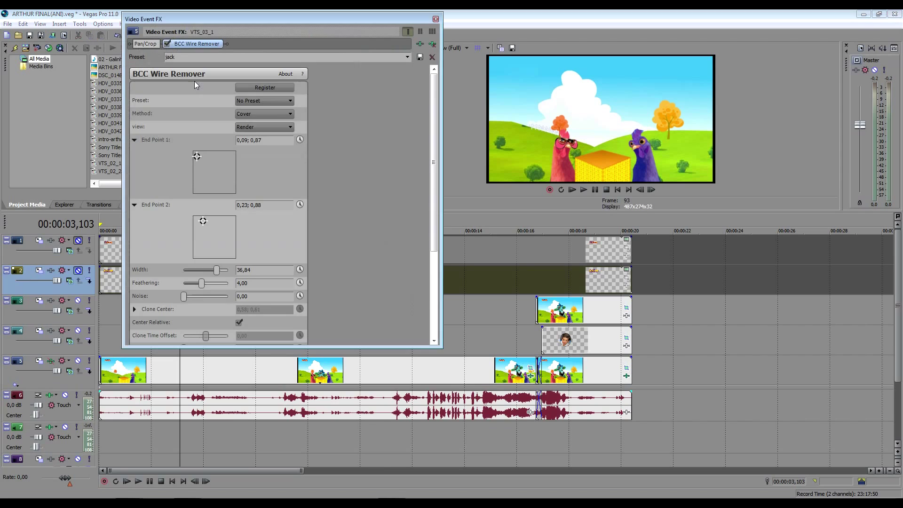
click(166, 44)
click(164, 44)
click(436, 19)
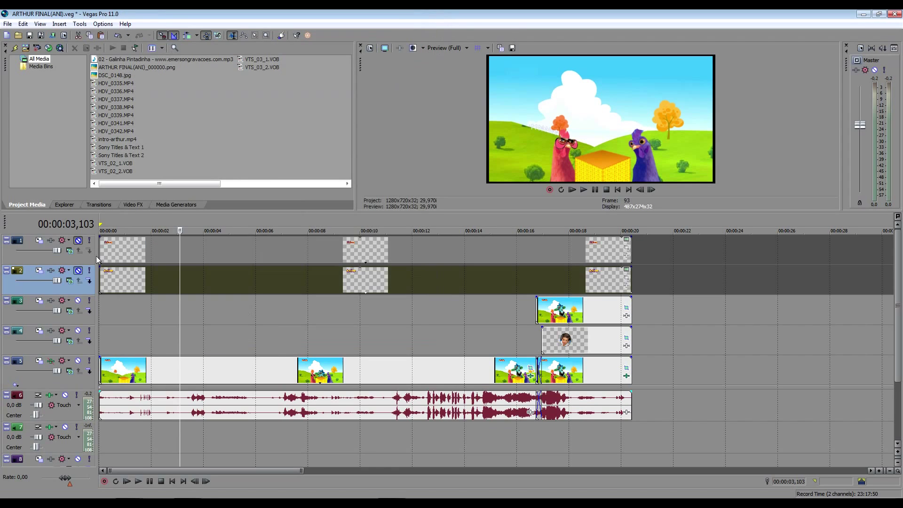
- Unmute title tracks 1 and 2 and mute both again to compare the preview with and without the titles
click(78, 240)
click(78, 270)
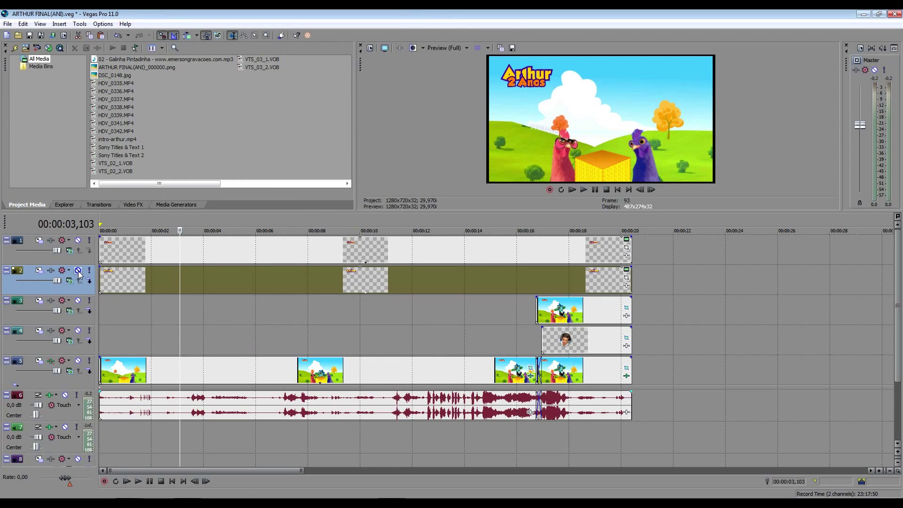
click(78, 240)
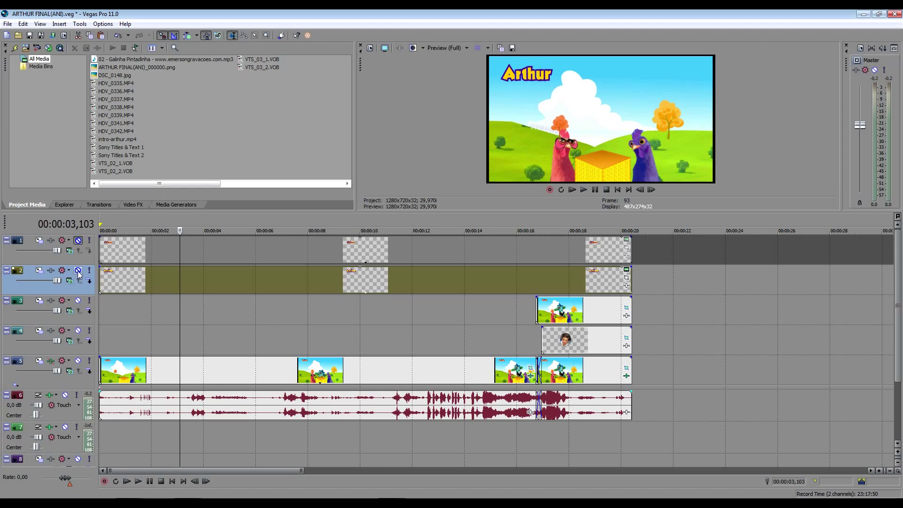
click(78, 271)
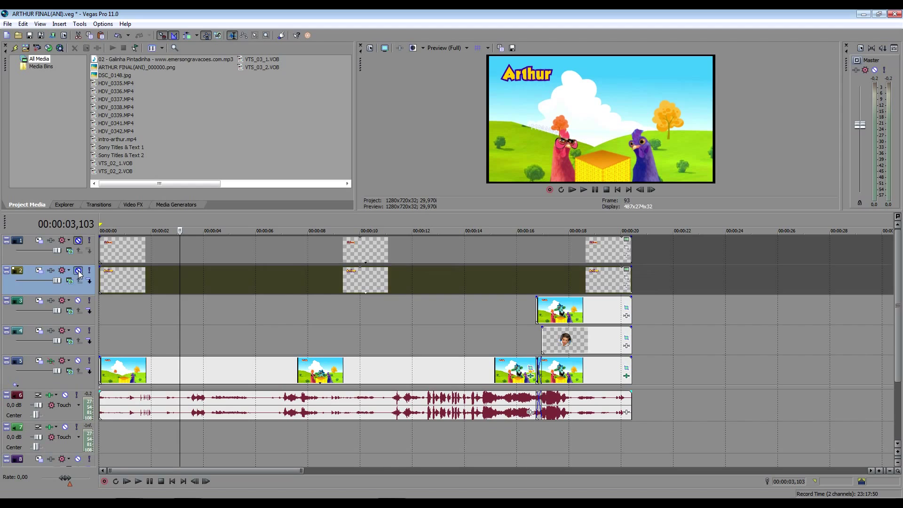
- At 00:00:16,350, open the BCC Wire Remover settings of the first track 5 clip and compare the Mask and Clone methods, ending on Mask
click(525, 379)
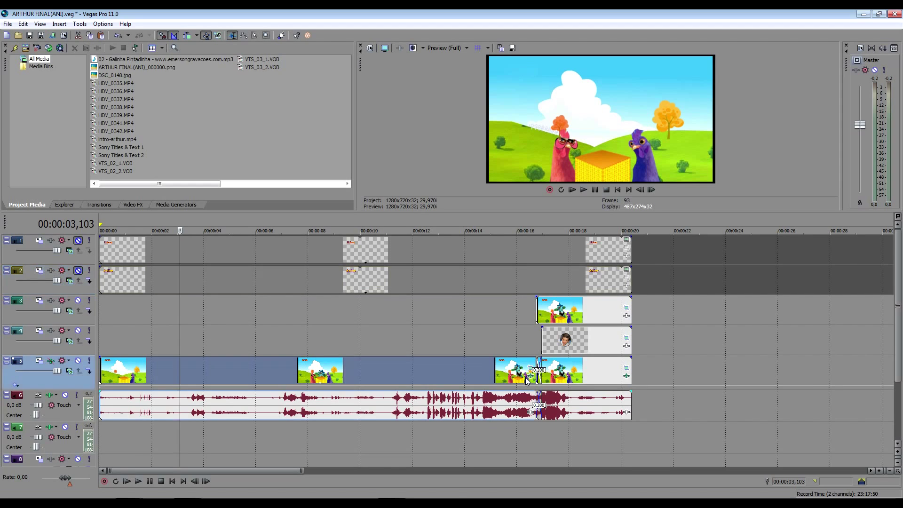
click(531, 376)
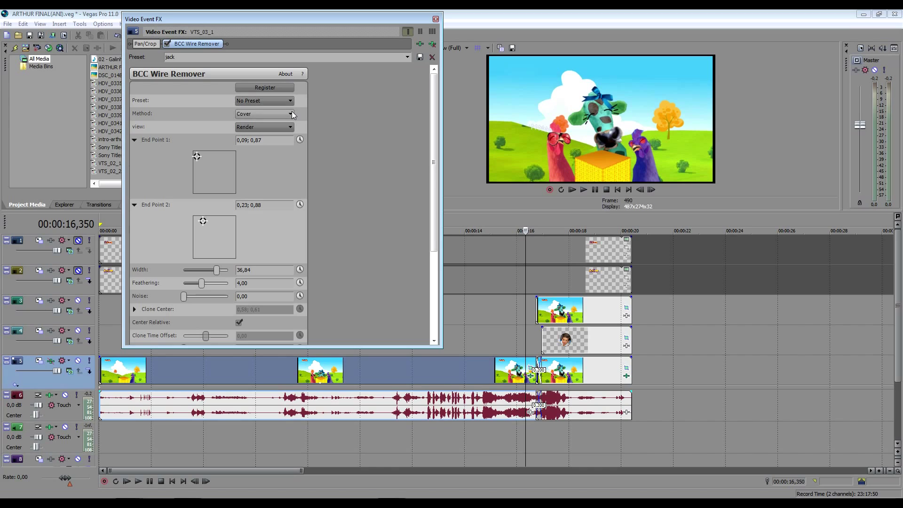
click(275, 114)
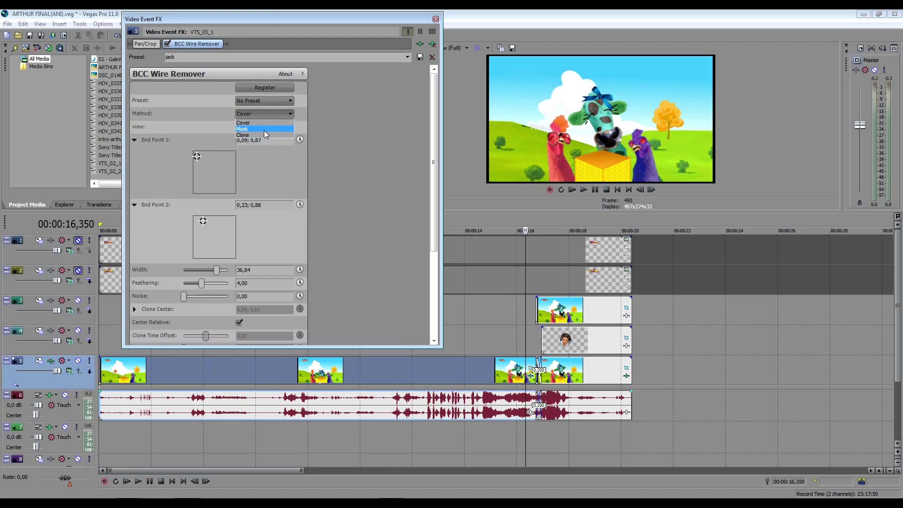
click(264, 130)
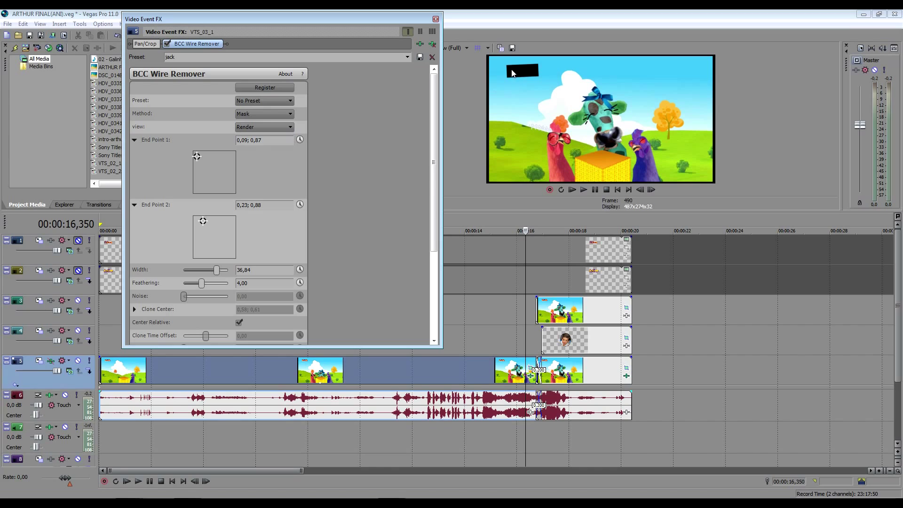
click(277, 115)
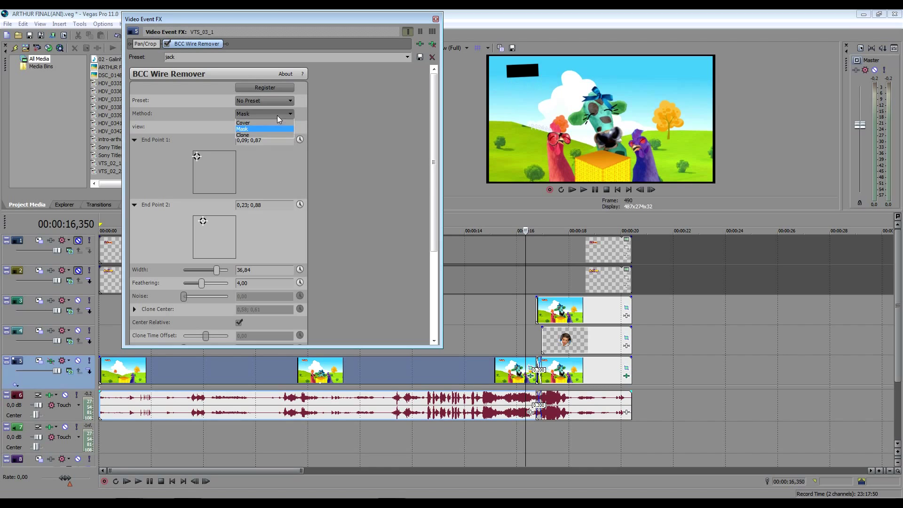
click(252, 137)
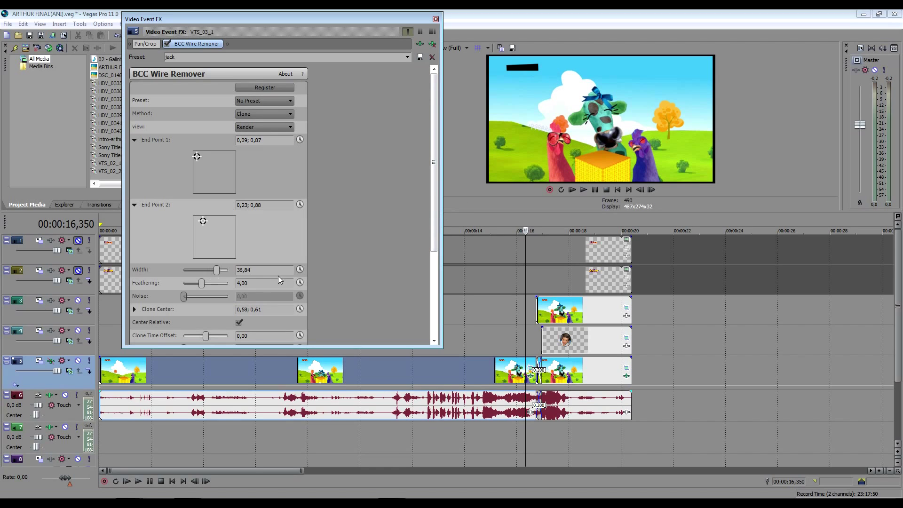
click(264, 113)
click(258, 127)
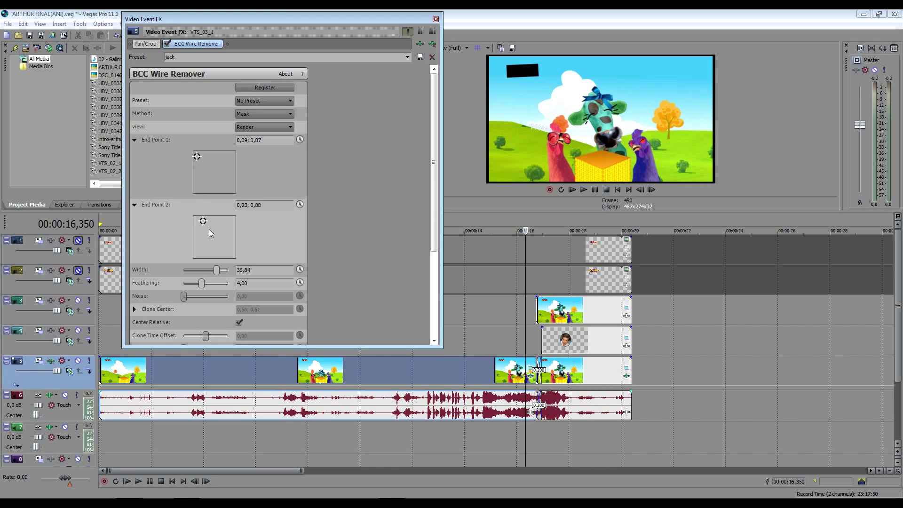
- Try stretching the wire remover area by moving End Point 2 to about 0,74; 0,47, and preview it with the Cover method
drag(203, 219, 224, 239)
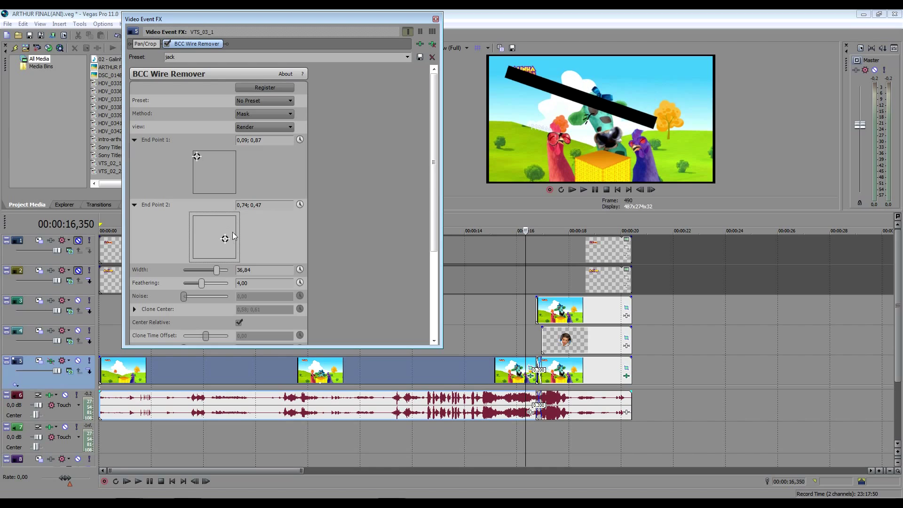
click(275, 114)
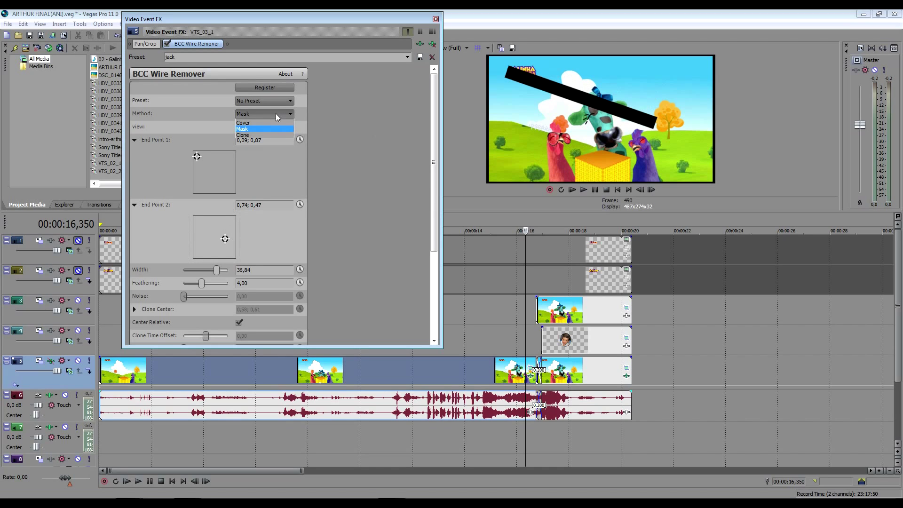
click(265, 122)
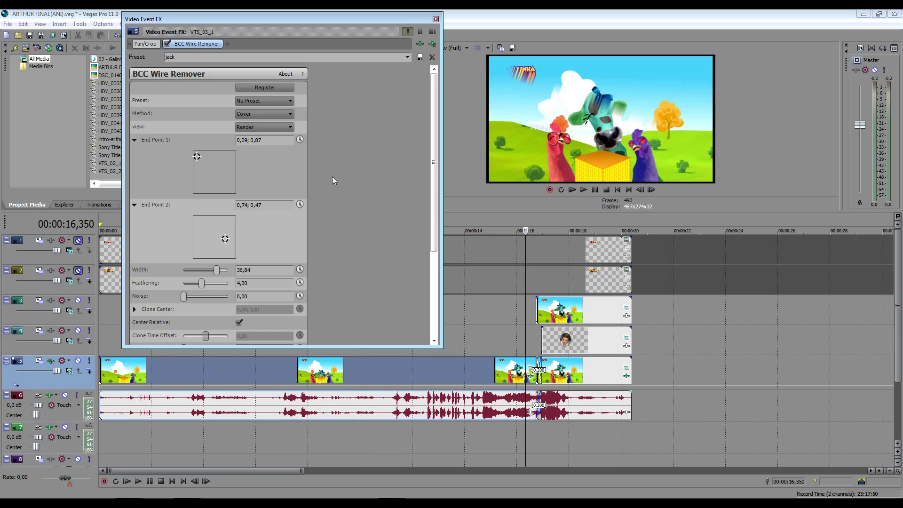
- Bring End Point 2 back over the logo at about 0,22; 0,87, with the Mask method showing the covered area
click(225, 232)
drag(224, 232, 204, 220)
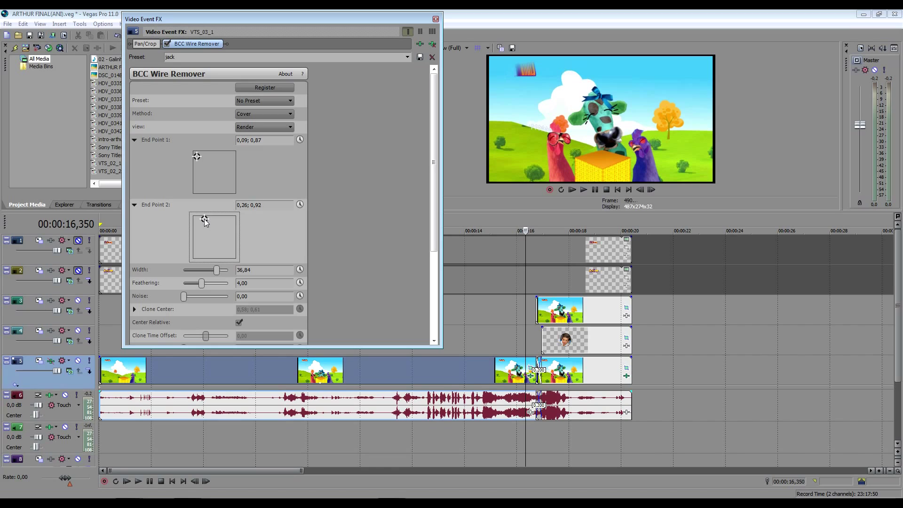
click(260, 115)
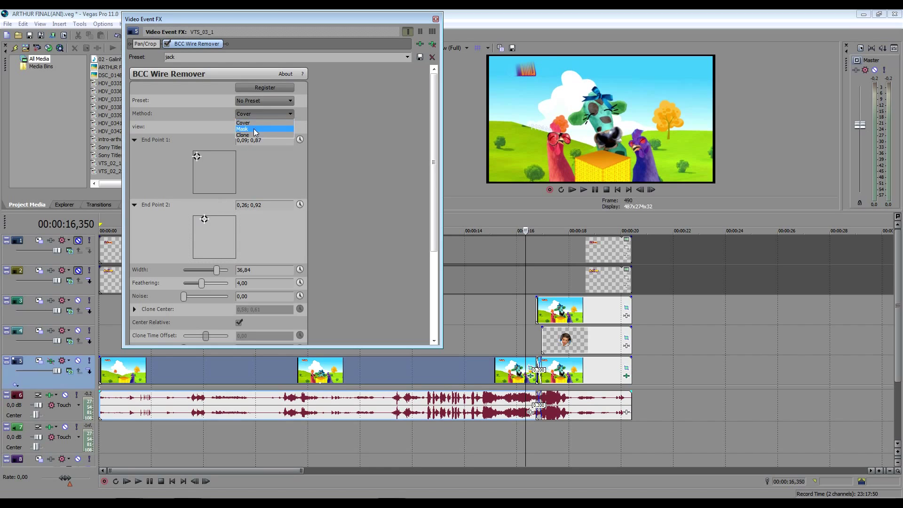
click(245, 128)
drag(204, 220, 202, 221)
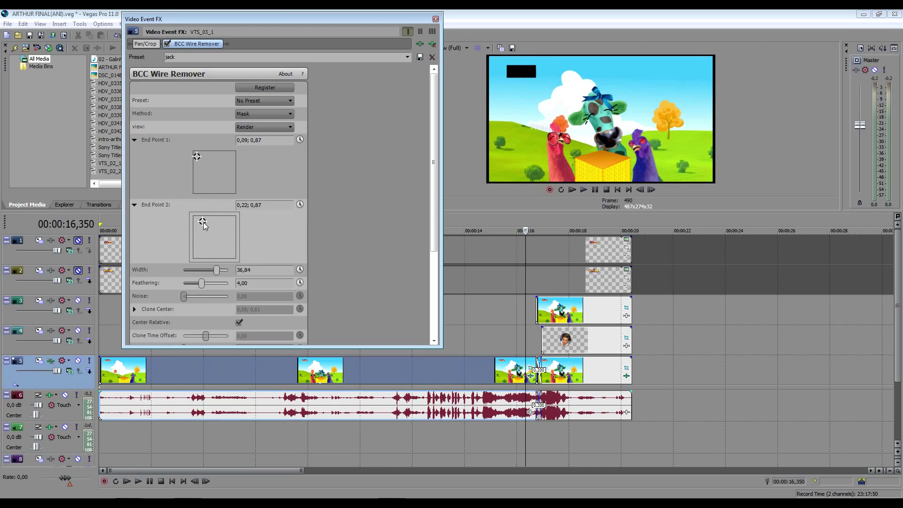
- Move End Point 1 to about 0,07; 0,87 and set the wire remover's method to Cover
click(196, 157)
mouse_move(188, 165)
mouse_down()
mouse_move(204, 182)
mouse_move(195, 158)
mouse_up()
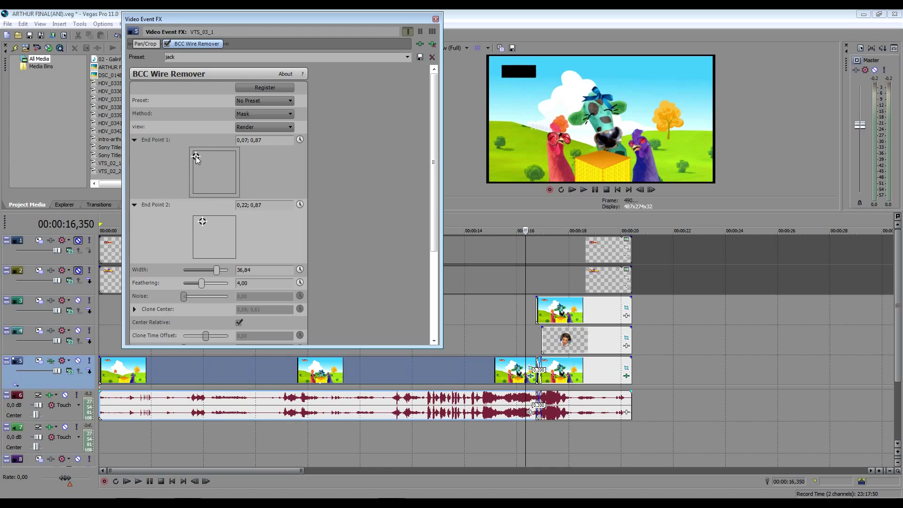
click(265, 113)
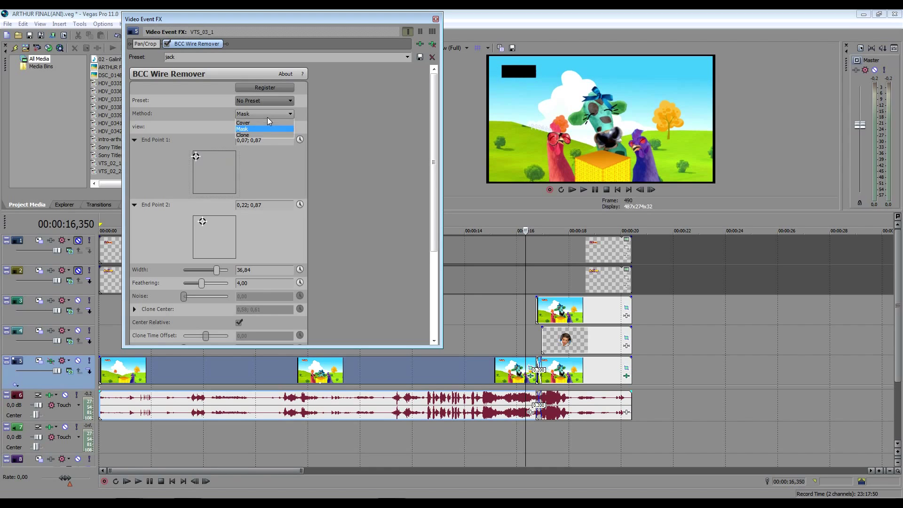
click(264, 121)
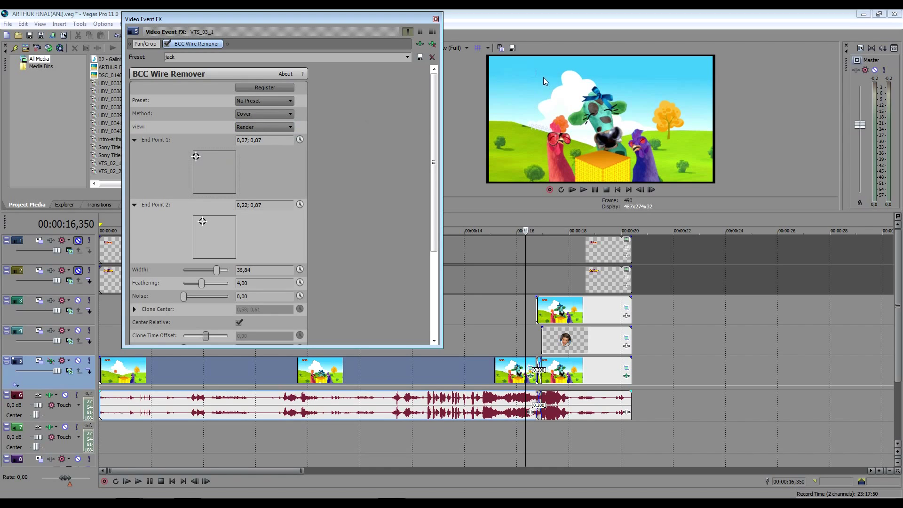
- Enlarge the video preview and extend the covered area by moving End Point 2 to about 0,30; 0,88
click(203, 220)
drag(507, 210, 510, 255)
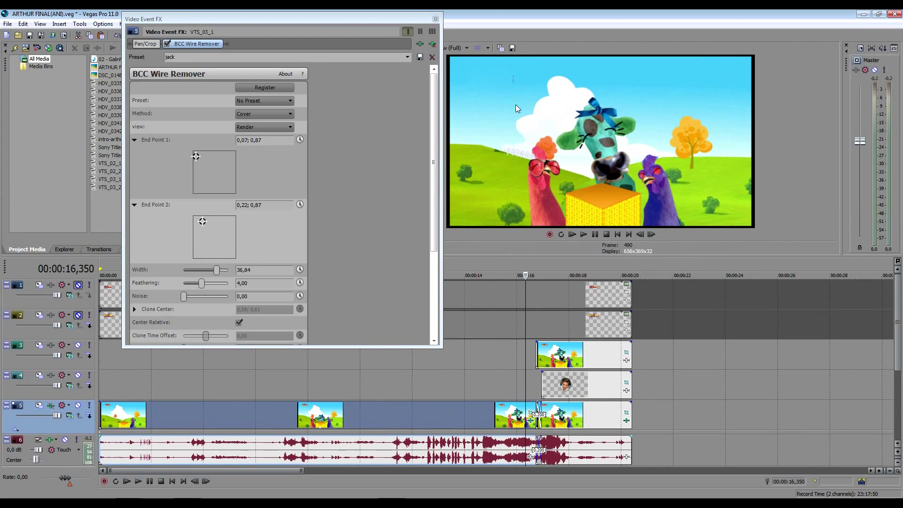
click(204, 221)
drag(204, 221, 206, 221)
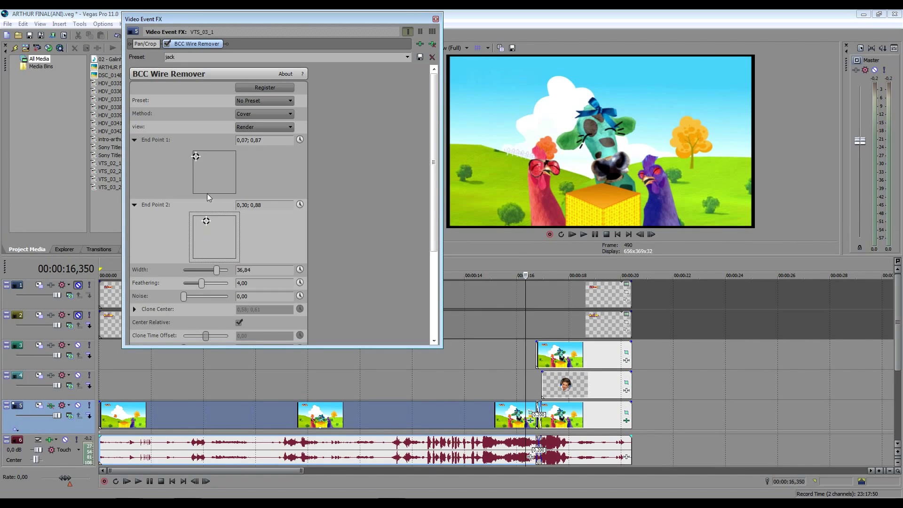
- Adjust End Point 1 to about 0,05; 0,87 using the Mask method as a guide, and return the method to Cover
click(197, 158)
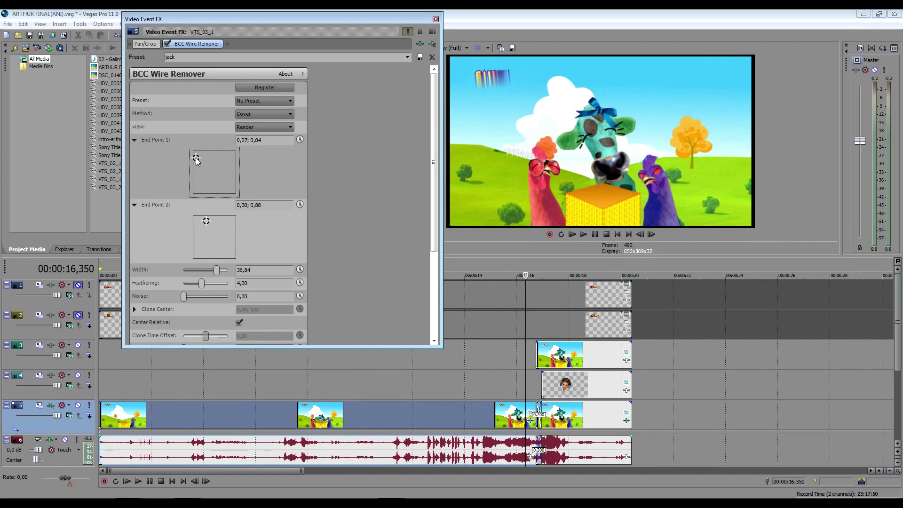
drag(196, 157, 197, 156)
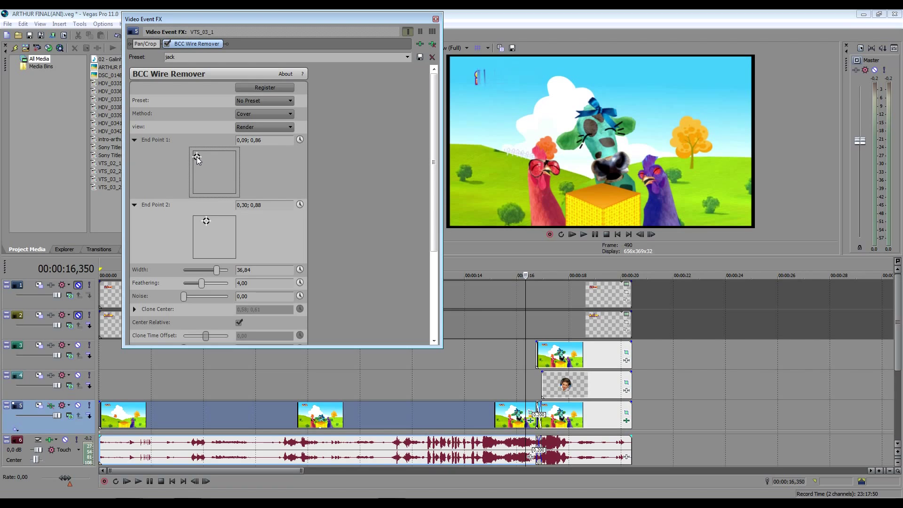
click(259, 114)
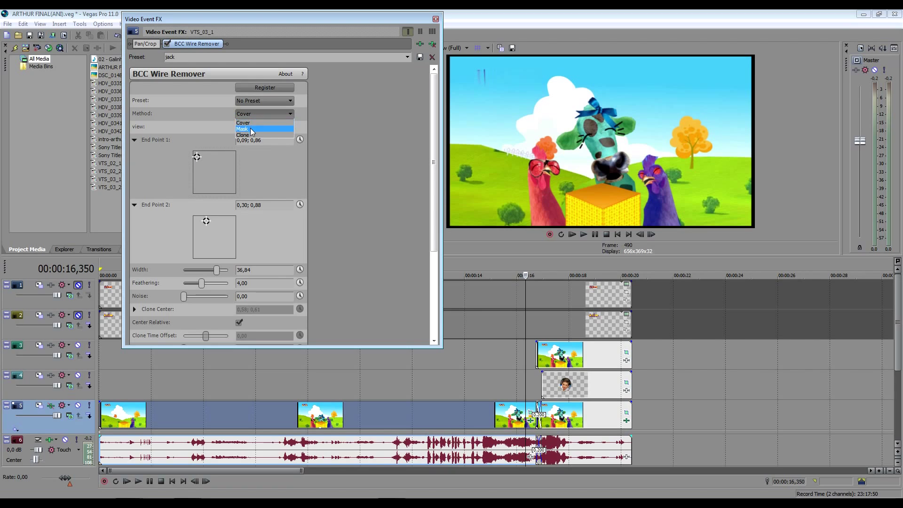
click(249, 127)
drag(198, 158, 196, 157)
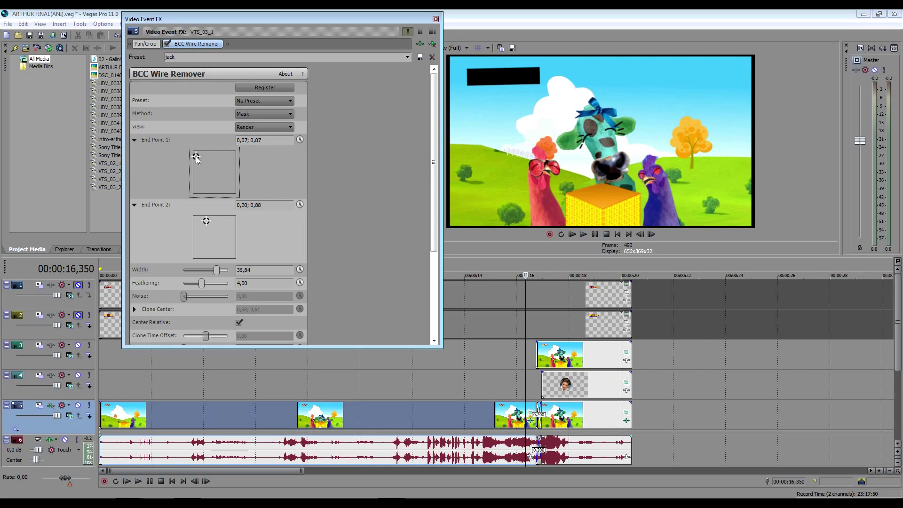
mouse_move(196, 157)
mouse_down()
mouse_move(198, 166)
mouse_move(195, 157)
mouse_up()
click(267, 114)
click(278, 128)
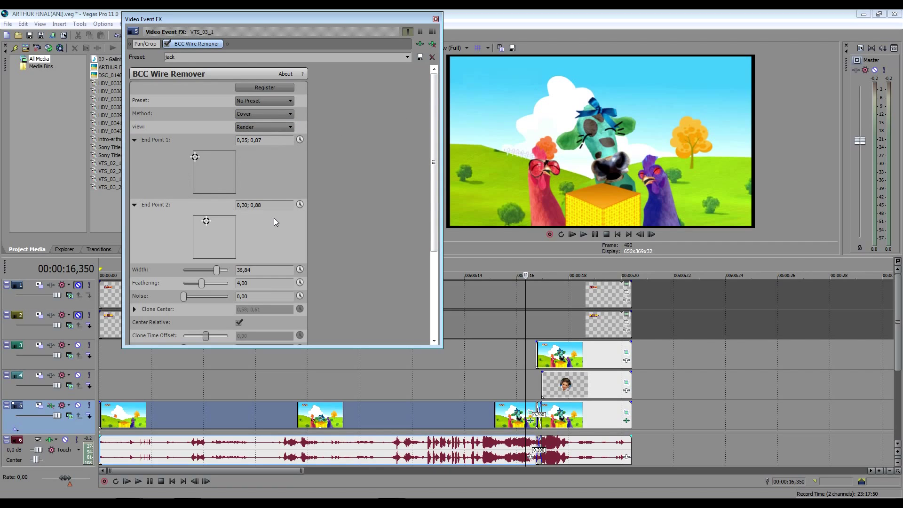
- Show the covered area with the Mask method and set the wire remover's Width to 70
click(248, 117)
click(249, 122)
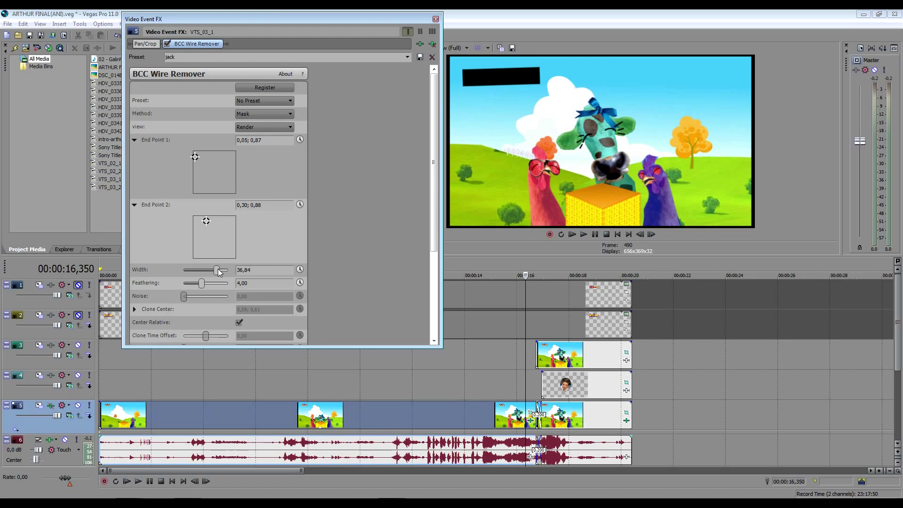
right_click(243, 270)
click(252, 296)
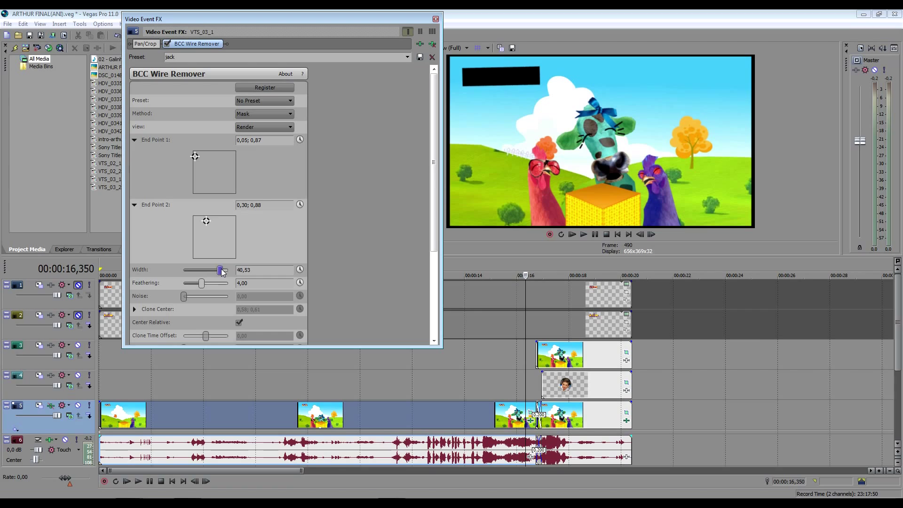
drag(218, 271, 231, 272)
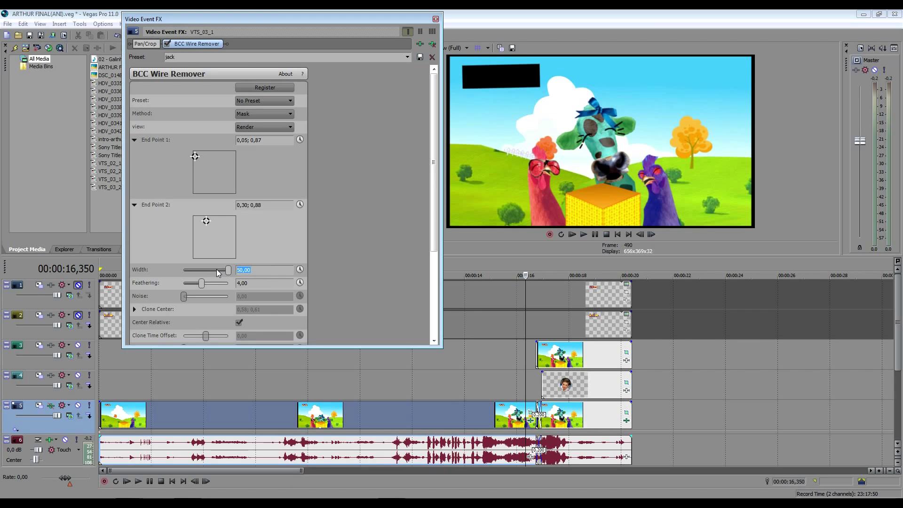
text(70)
key(Return)
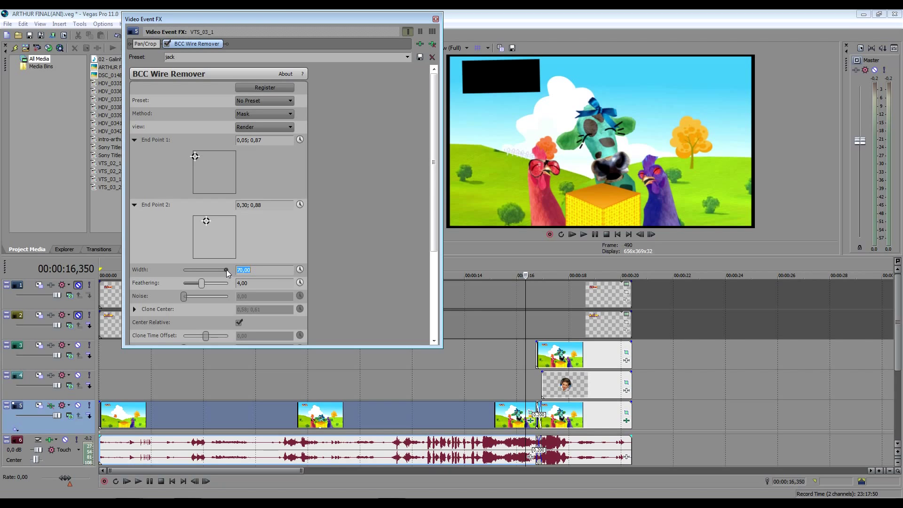
- Set the wire remover's method to Cover and enlarge the video preview further to check the logo area
click(273, 117)
click(264, 121)
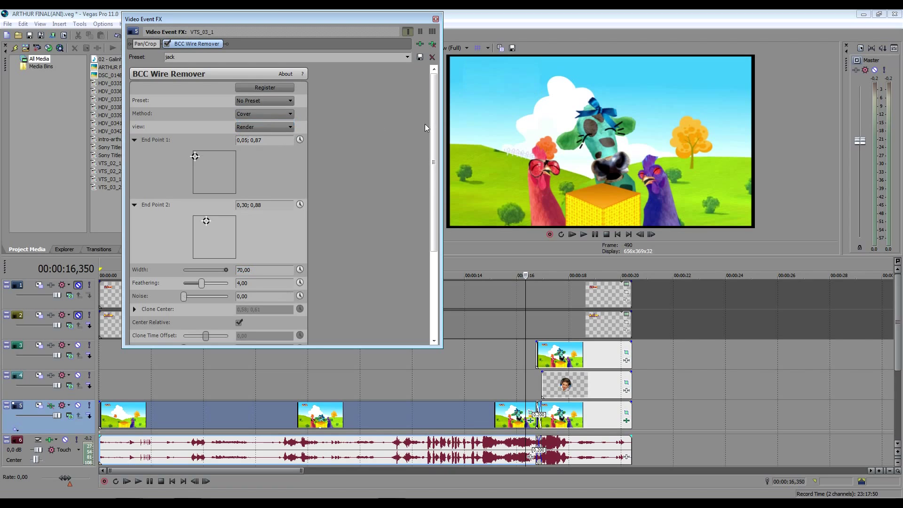
click(595, 255)
drag(598, 265, 598, 333)
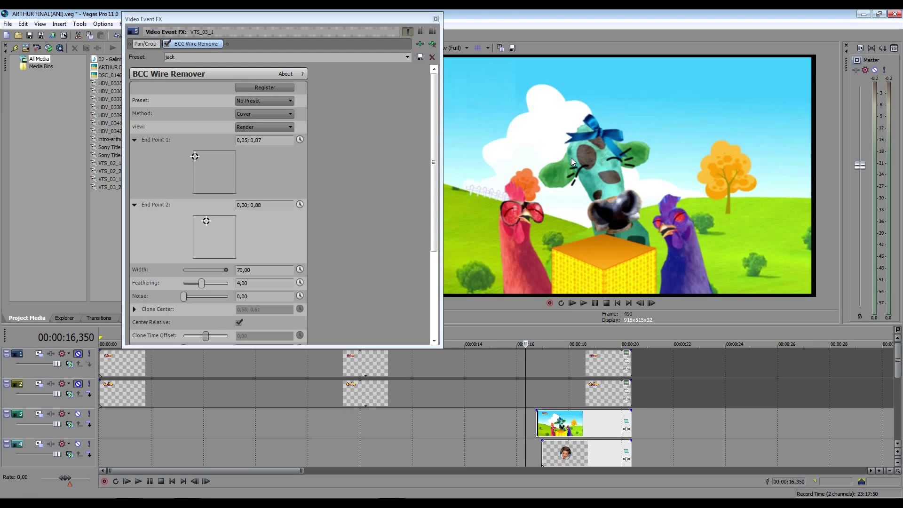
- Shrink the video preview to bring all timeline tracks back into view, and close the BCC Wire Remover settings
drag(598, 324, 598, 218)
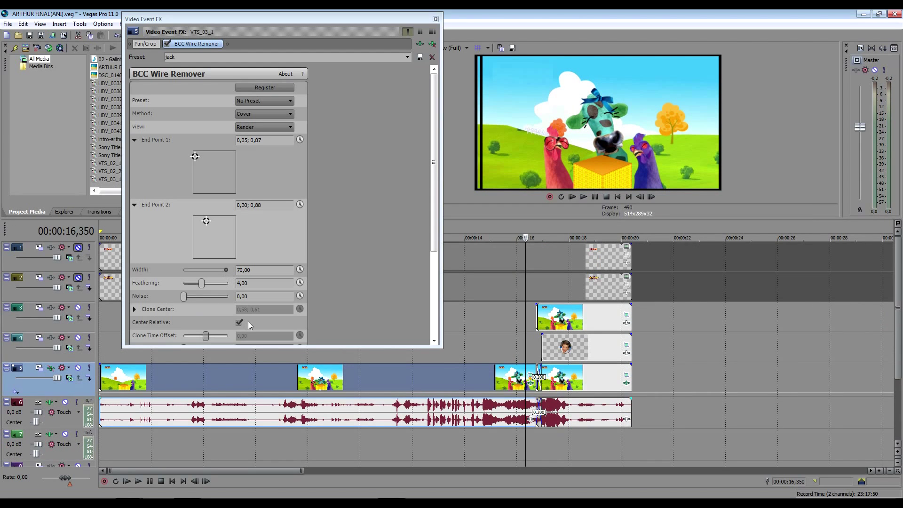
mouse_move(431, 156)
mouse_down()
mouse_move(431, 227)
mouse_move(440, 157)
mouse_up()
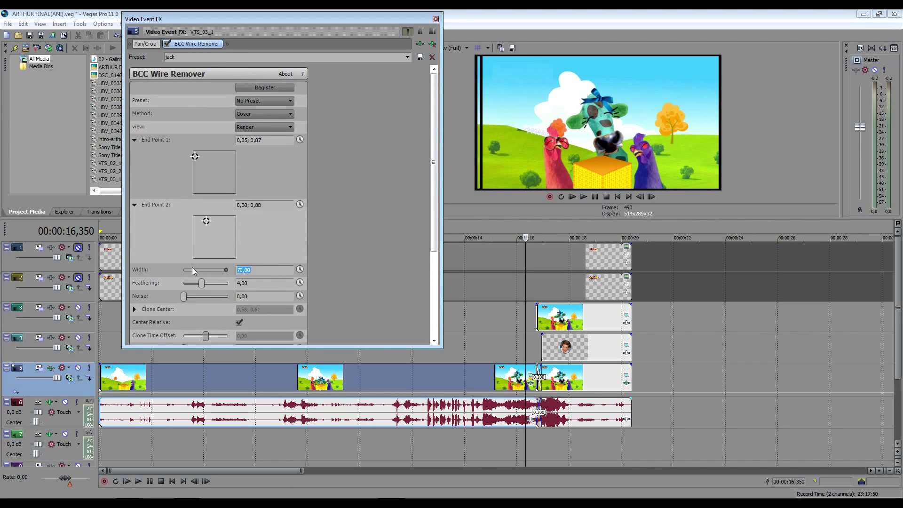
click(284, 282)
click(435, 19)
- Examine the timeline between about 15 and 17.6 seconds, where the box opens and the photo comes in, settling at 00:00:16,917
click(493, 375)
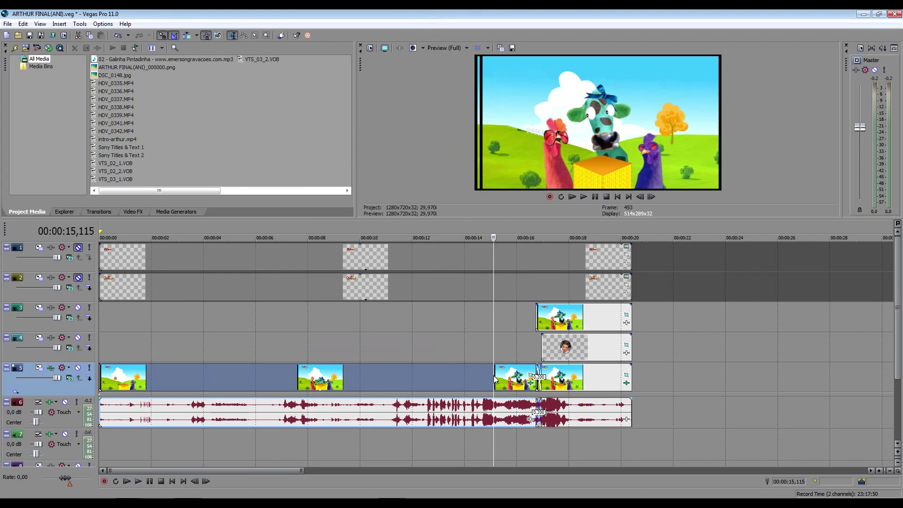
click(437, 376)
click(538, 271)
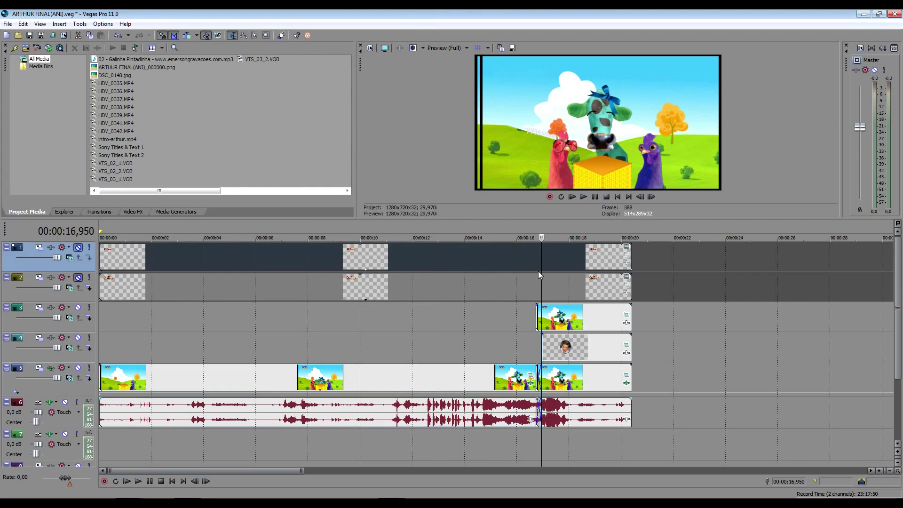
click(559, 317)
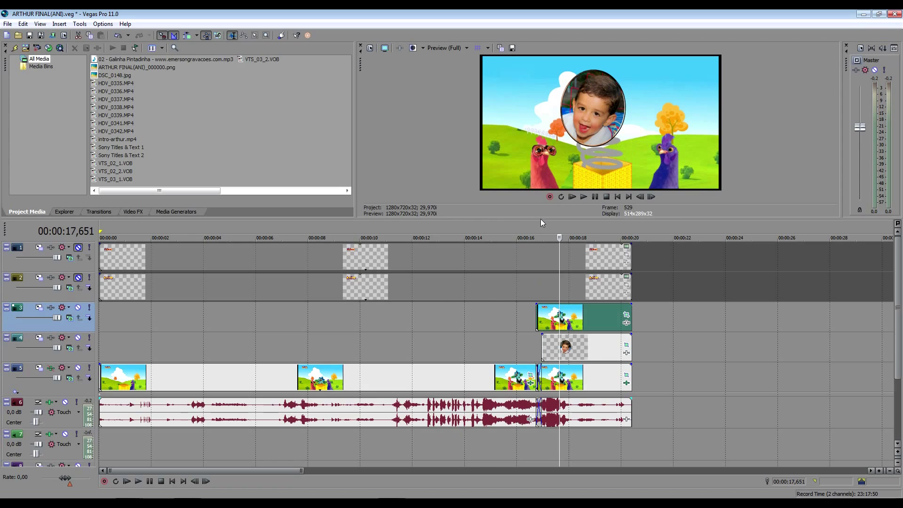
click(504, 354)
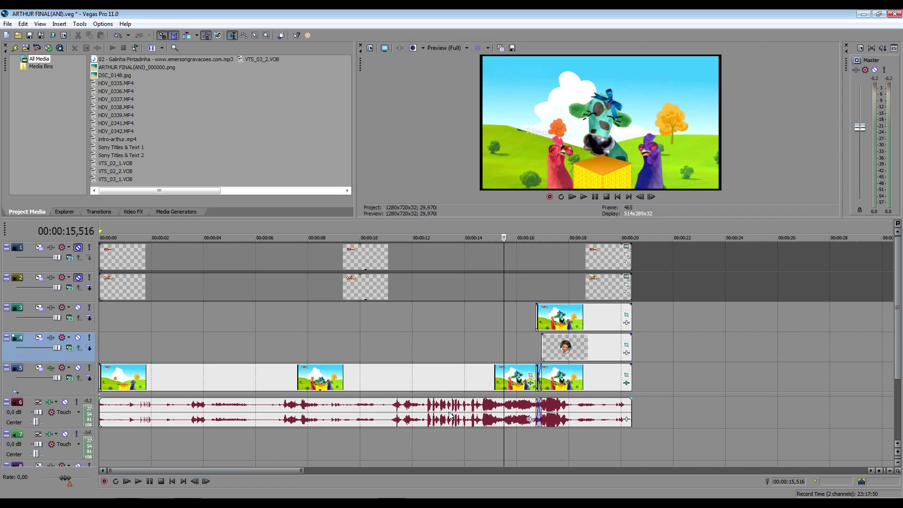
click(534, 345)
click(537, 320)
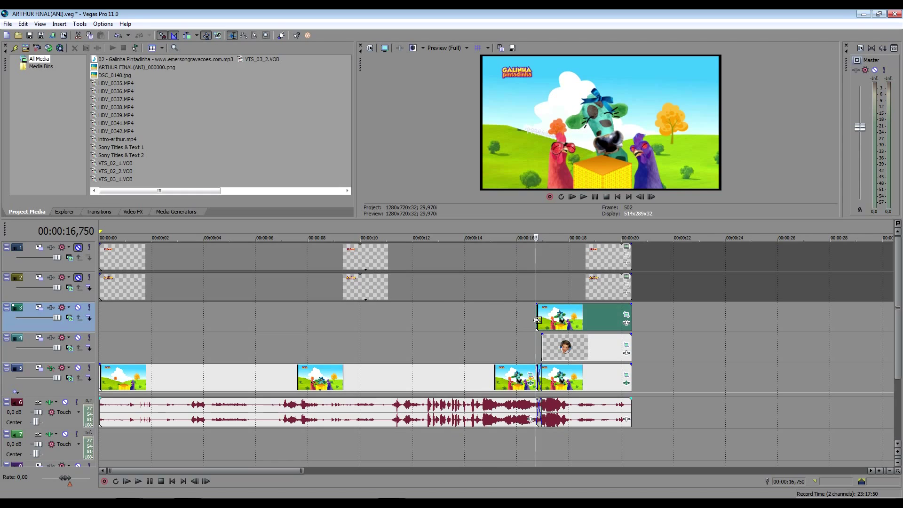
scroll(552, 324, down, 3)
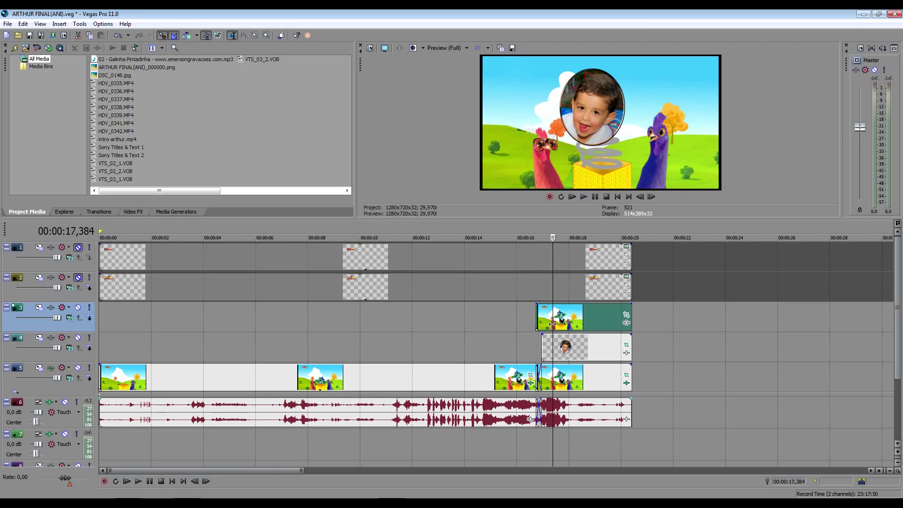
scroll(552, 324, up, 8)
scroll(554, 327, up, 3)
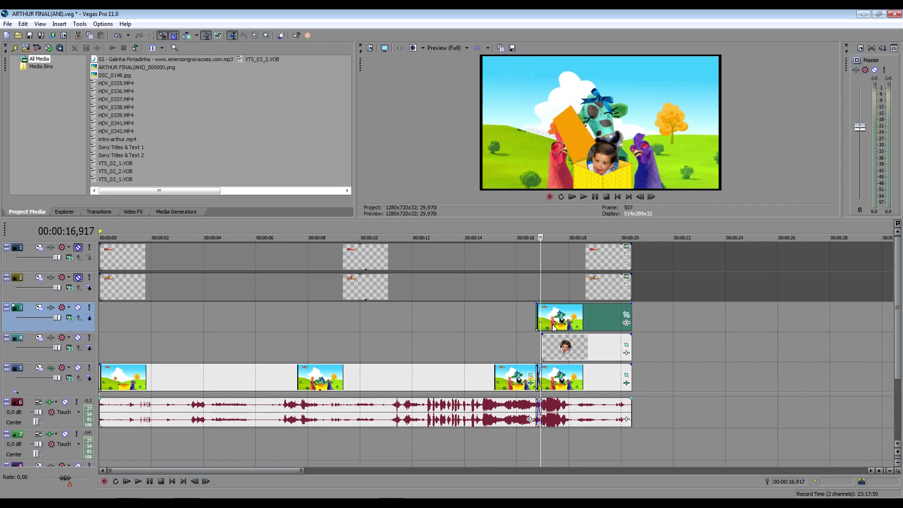
scroll(552, 324, up, 5)
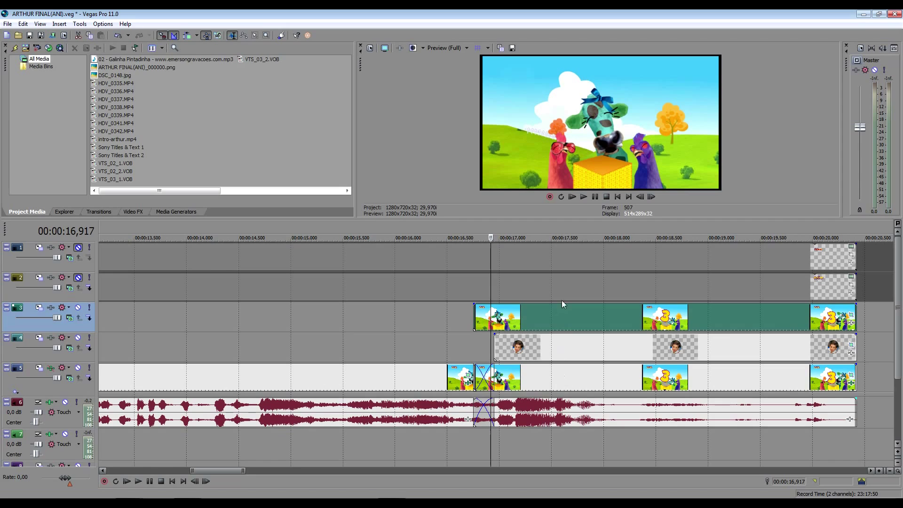
- Compare the frame at 00:00:17,551 with photo track 4 soloed and muted, and restore the track
click(558, 354)
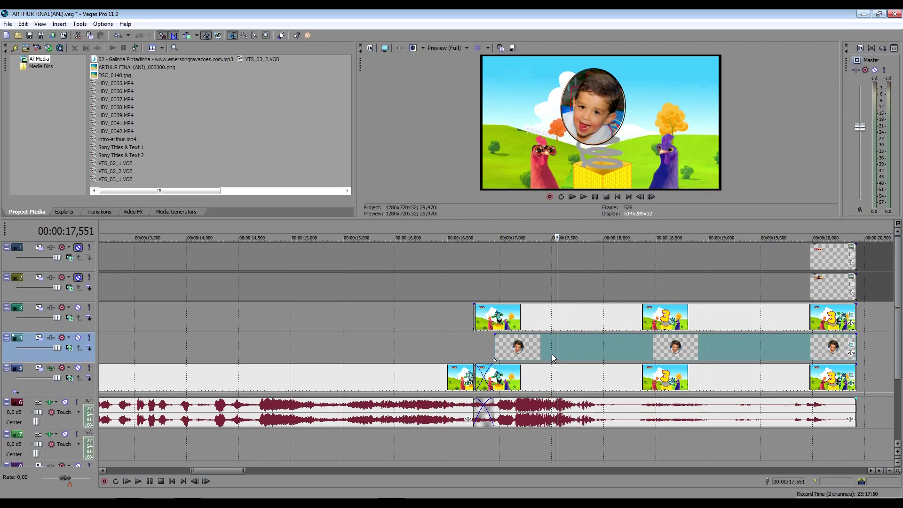
click(88, 339)
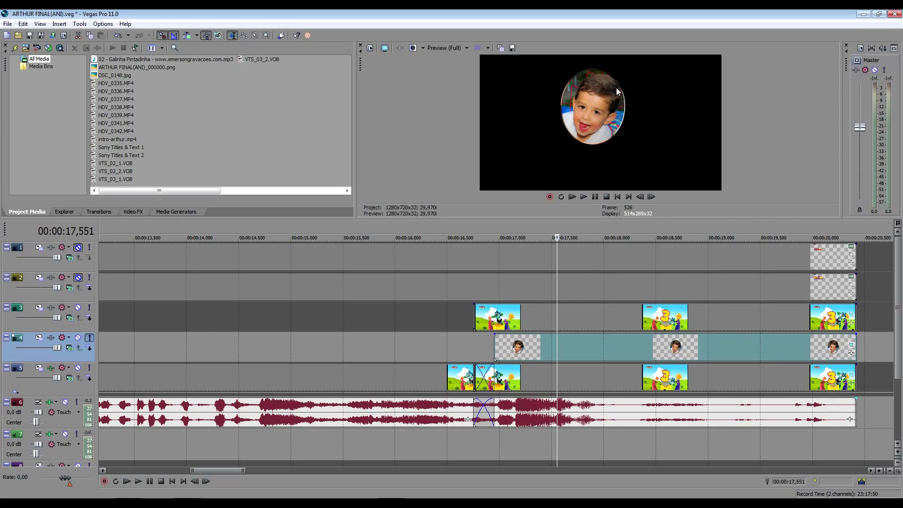
click(90, 337)
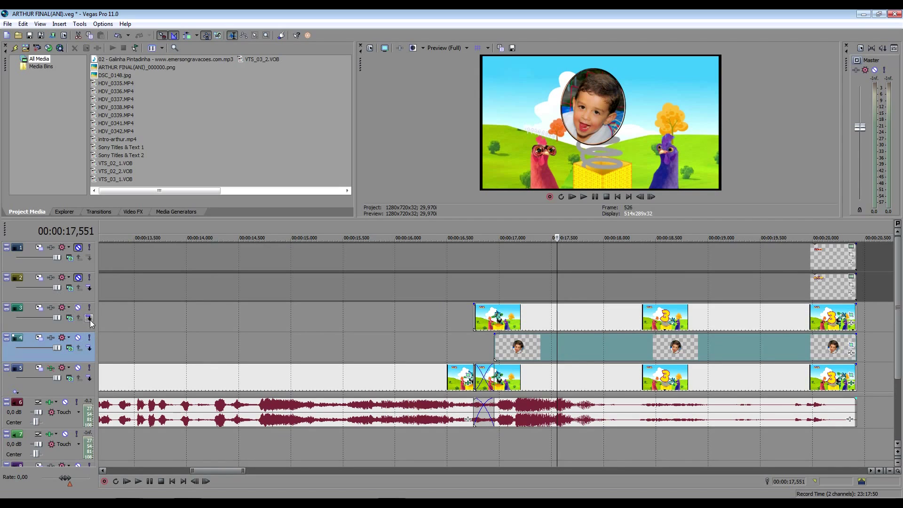
click(78, 338)
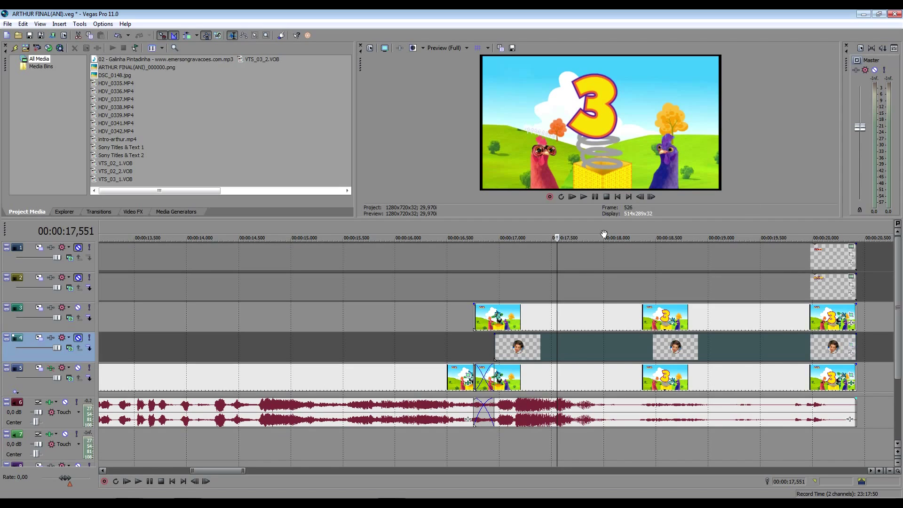
click(78, 338)
- Examine the box opening frame by frame from 00:00:16,750 to 00:00:16,950, and compare that last frame with track 3 muted and unmuted
click(474, 332)
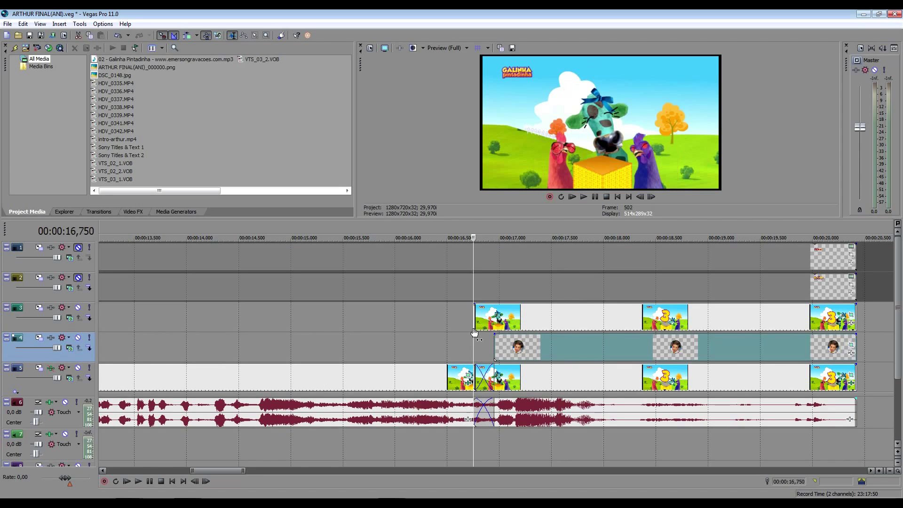
key(Right)
key(Right)
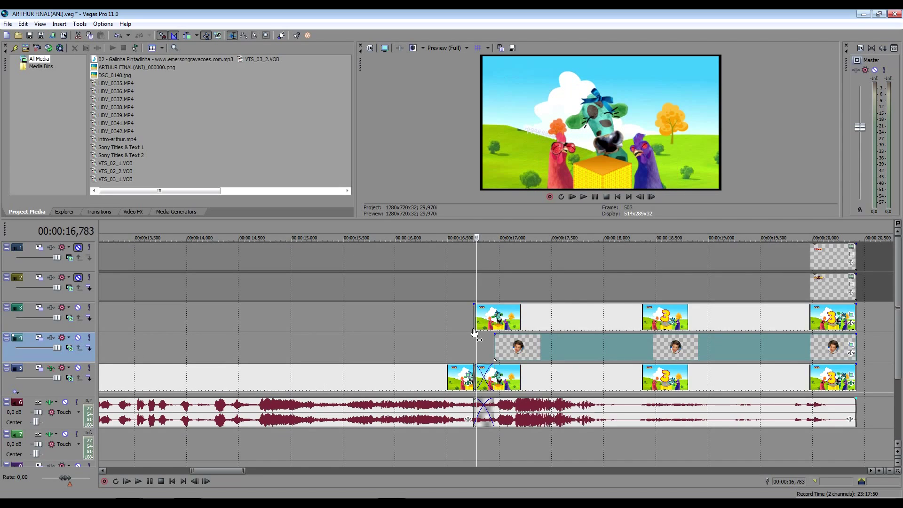
key(Right)
key(Right)
key(Right)
key(Right)
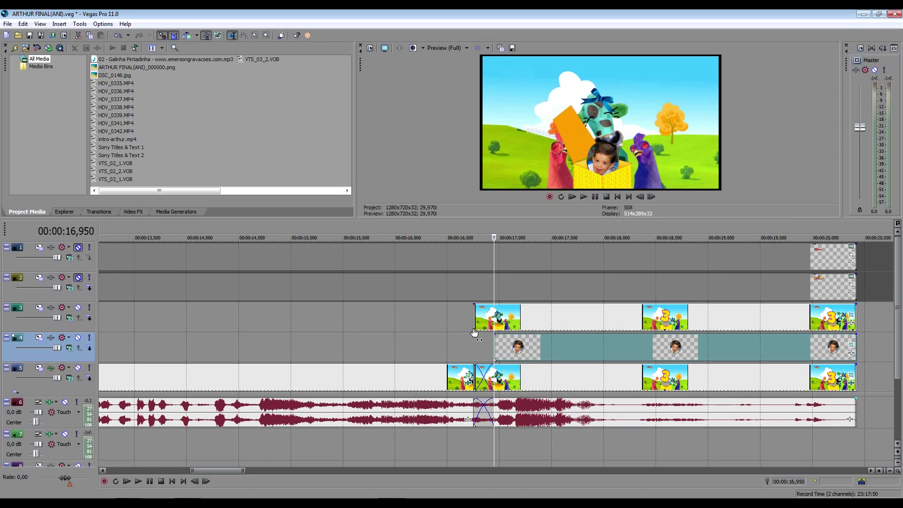
click(77, 308)
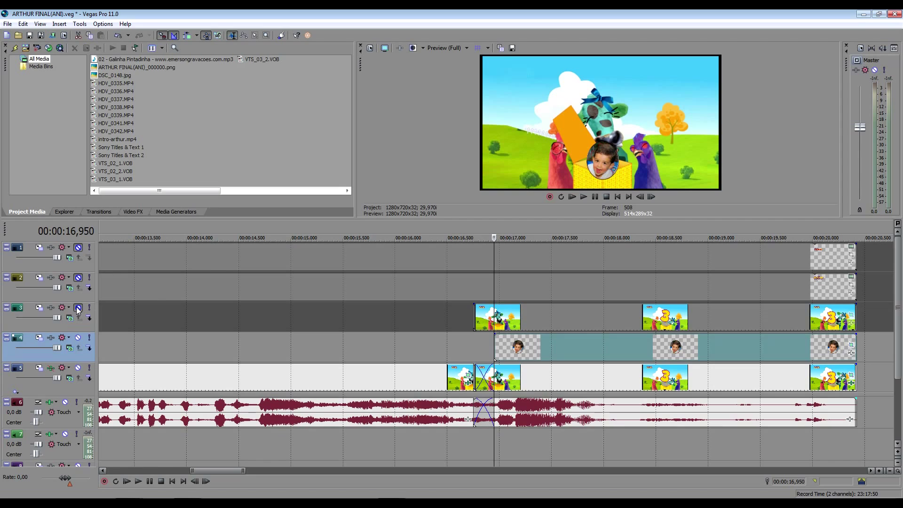
click(78, 309)
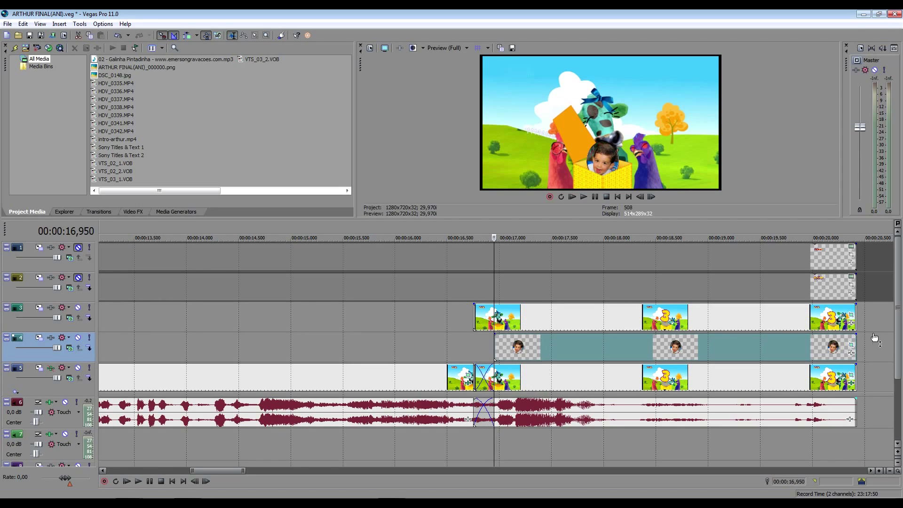
- Open the Pan/Crop mask of the VTS_03_1 clip on track 3, isolate its result by muting tracks 4 and 5, and restore both tracks
click(852, 316)
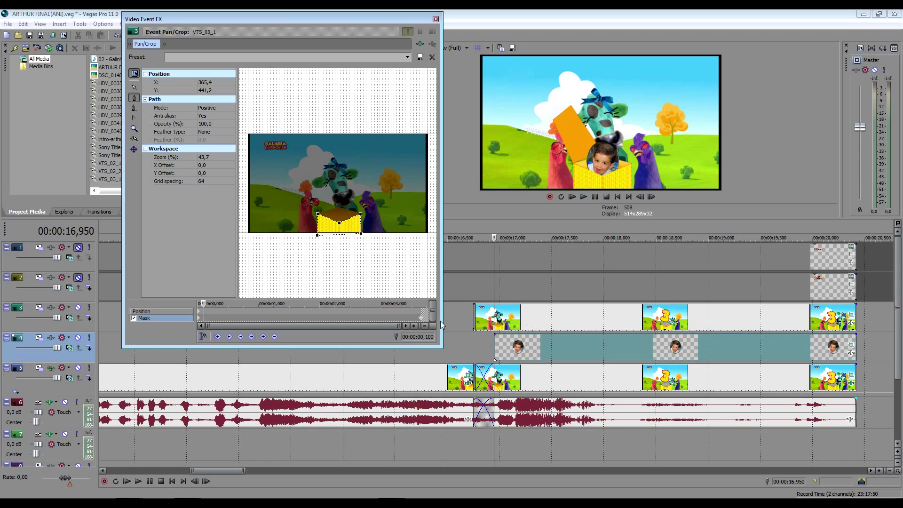
click(78, 337)
click(79, 368)
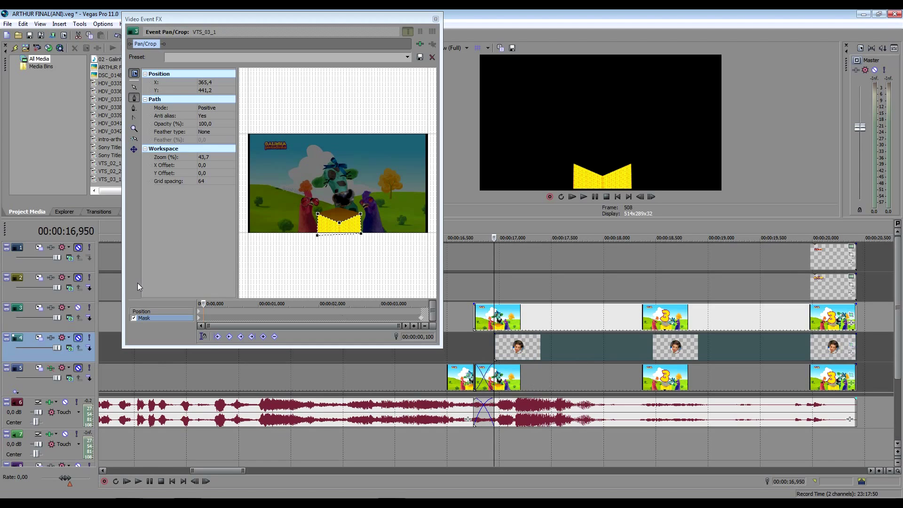
click(78, 368)
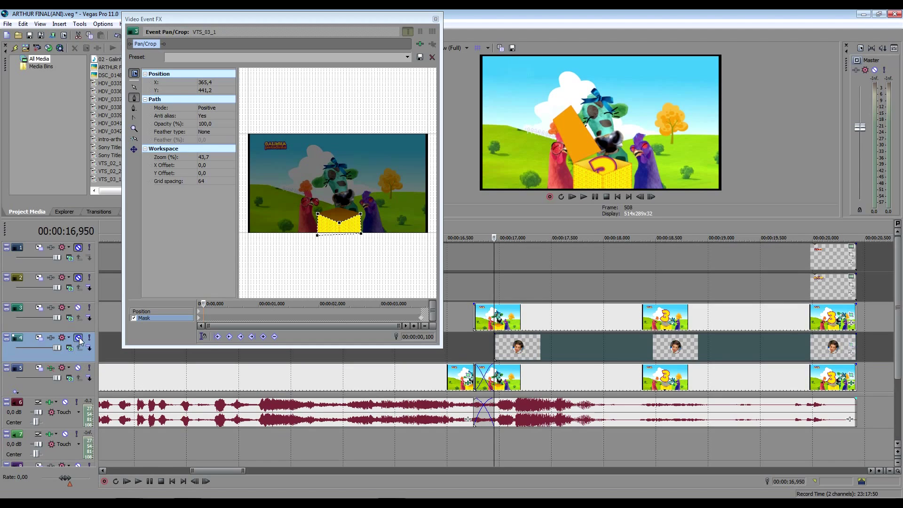
click(78, 337)
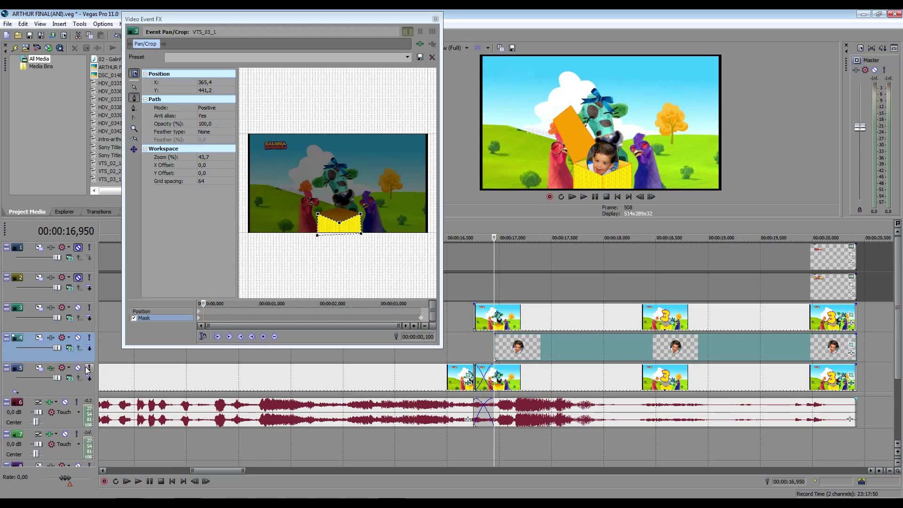
- View background track 5 on its own, and compare the composite with photo track 4 muted and unmuted
click(91, 368)
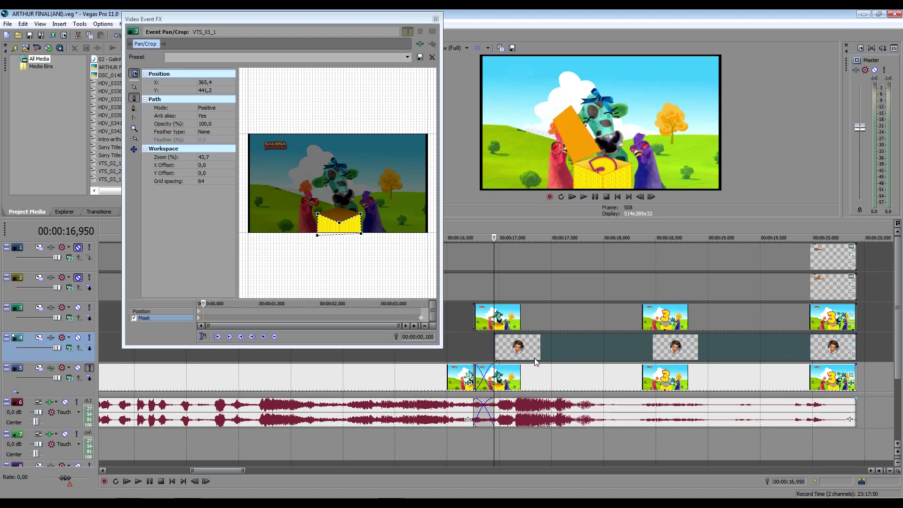
click(78, 338)
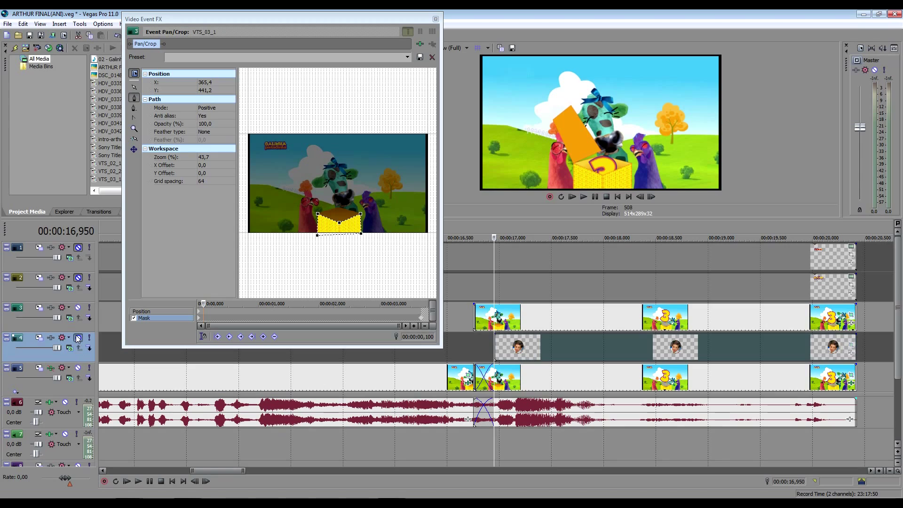
click(79, 338)
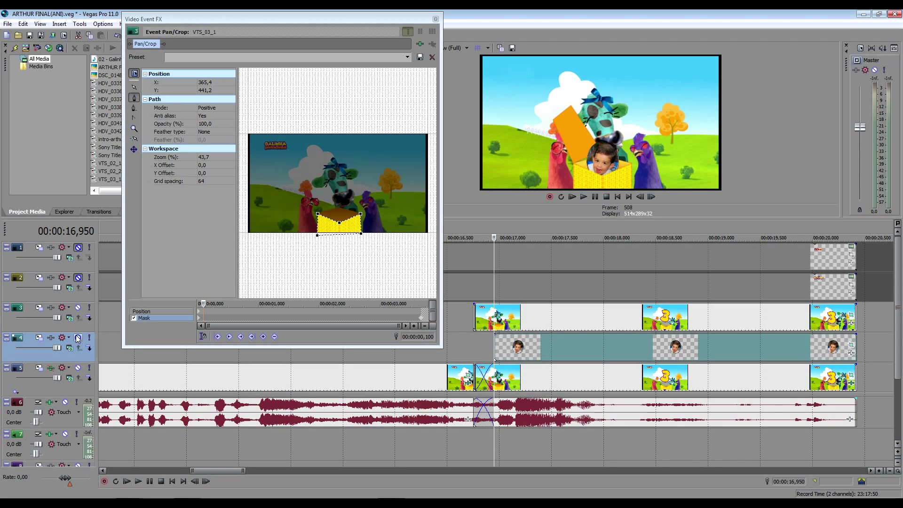
- Compare the frame with masked track 3 muted and unmuted, and close the clip's Pan/Crop settings
click(78, 308)
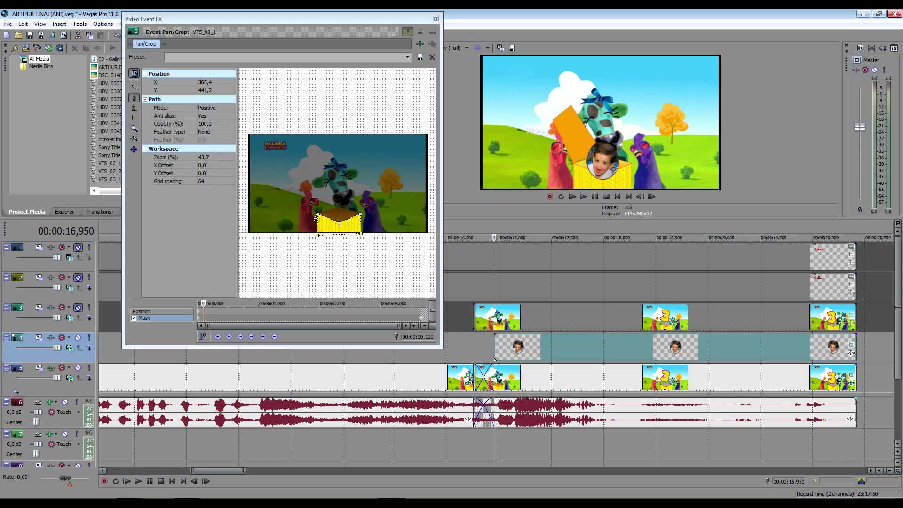
click(80, 310)
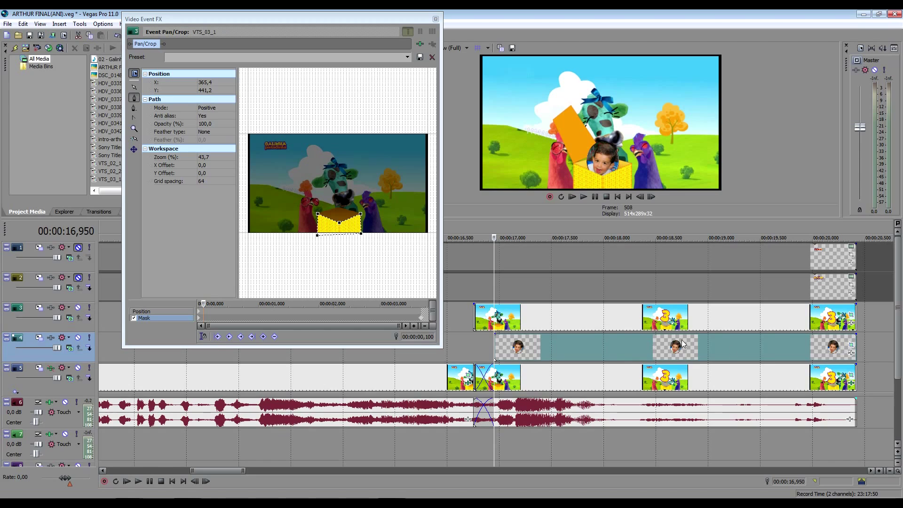
click(435, 20)
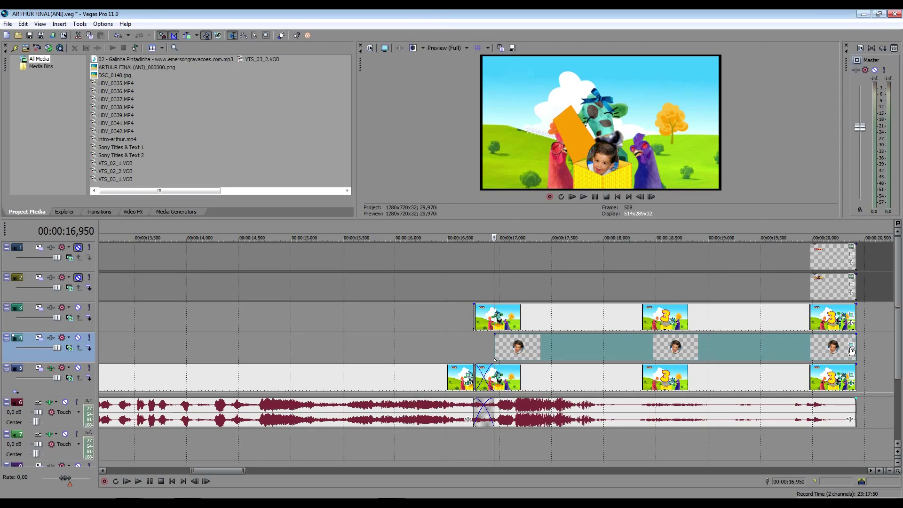
- Play the sequence from 00:00:16,950, set the preview quality to Preview (Half), and play the sequence again
key(space)
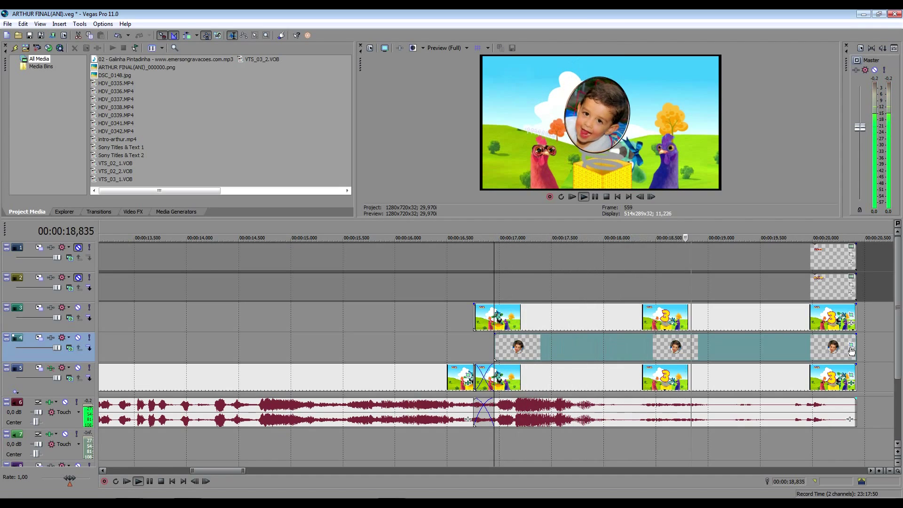
key(space)
click(448, 49)
mouse_move(451, 68)
click(496, 87)
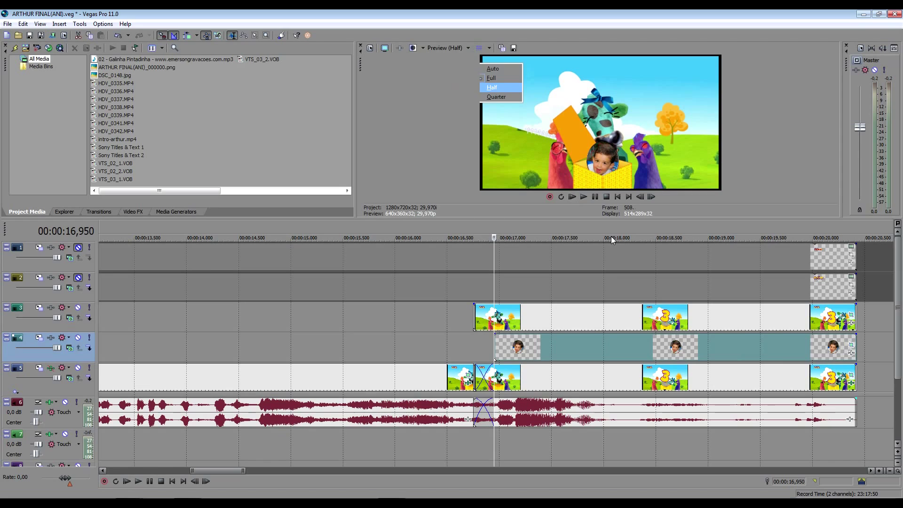
key(space)
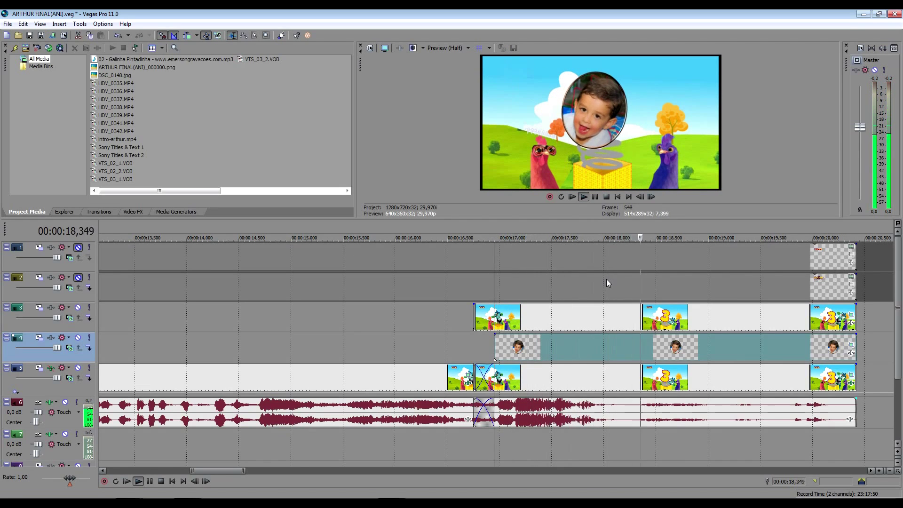
key(space)
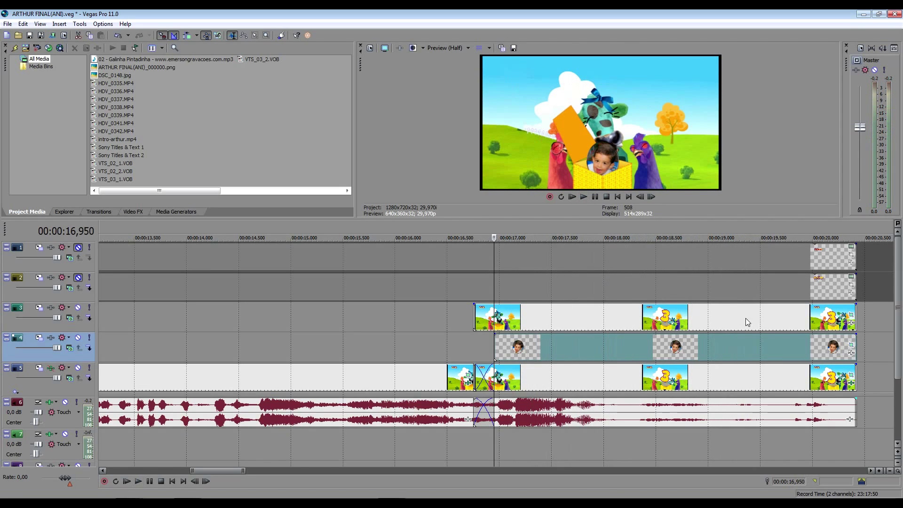
- Open the Pan/Crop settings of the photo on track 4 and widen the window to spread out its position keyframes
click(851, 347)
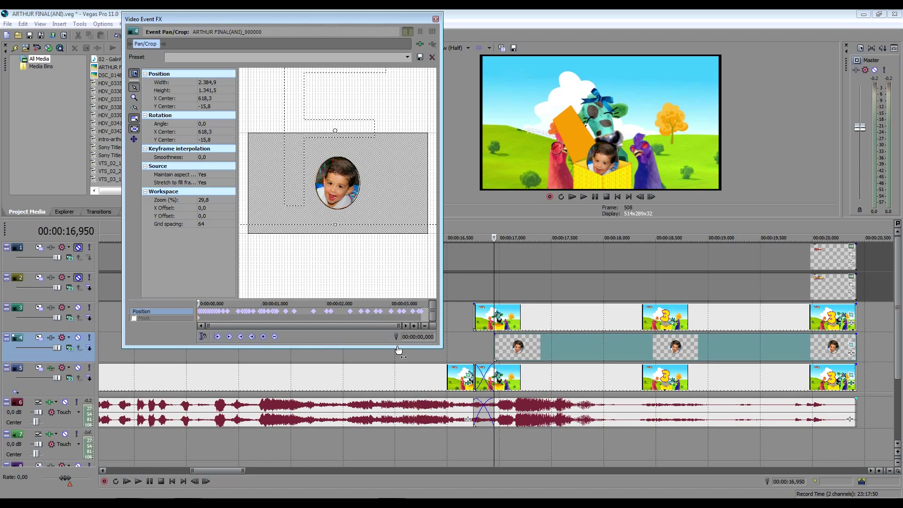
drag(443, 322, 678, 326)
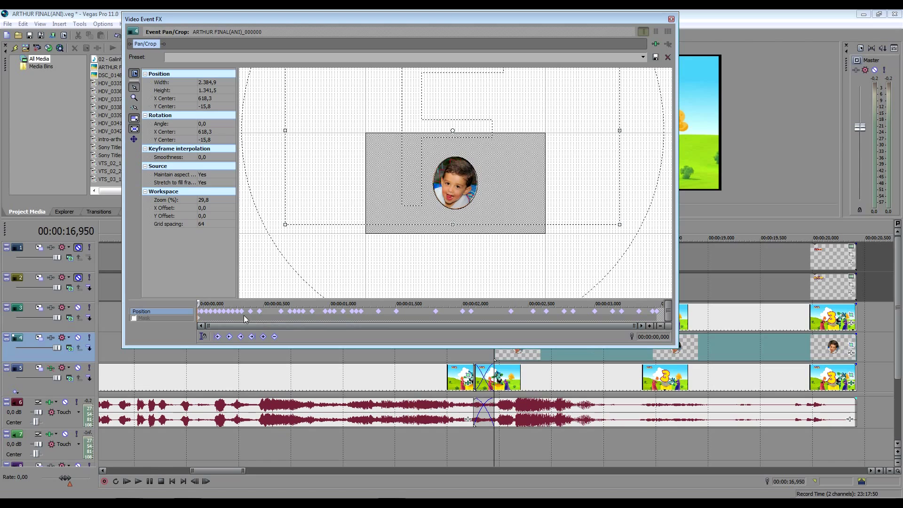
- Narrow the Pan/Crop window, zoom in on its first position keyframes with the cursor synced, and make the photo event on track 4 semi-transparent
mouse_move(200, 303)
mouse_down()
mouse_move(658, 304)
mouse_move(197, 293)
mouse_up()
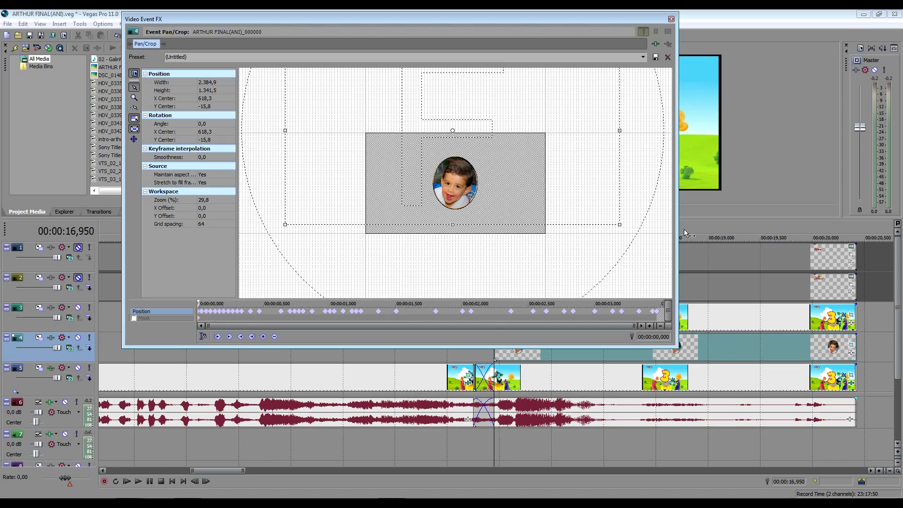
drag(472, 255, 421, 260)
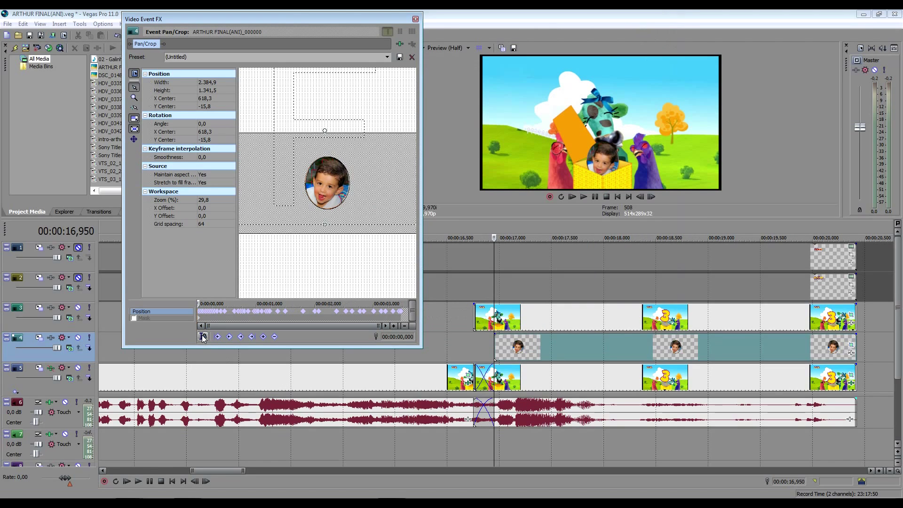
scroll(226, 314, up, 5)
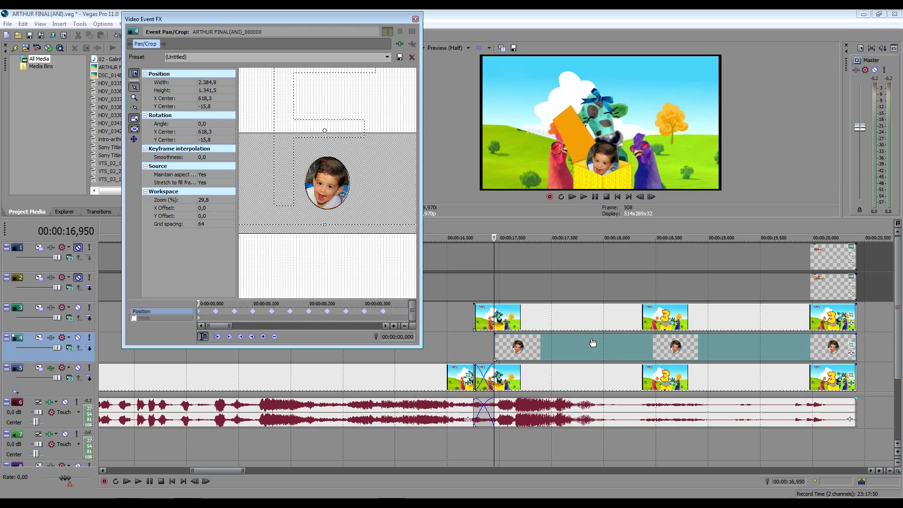
drag(620, 334, 625, 353)
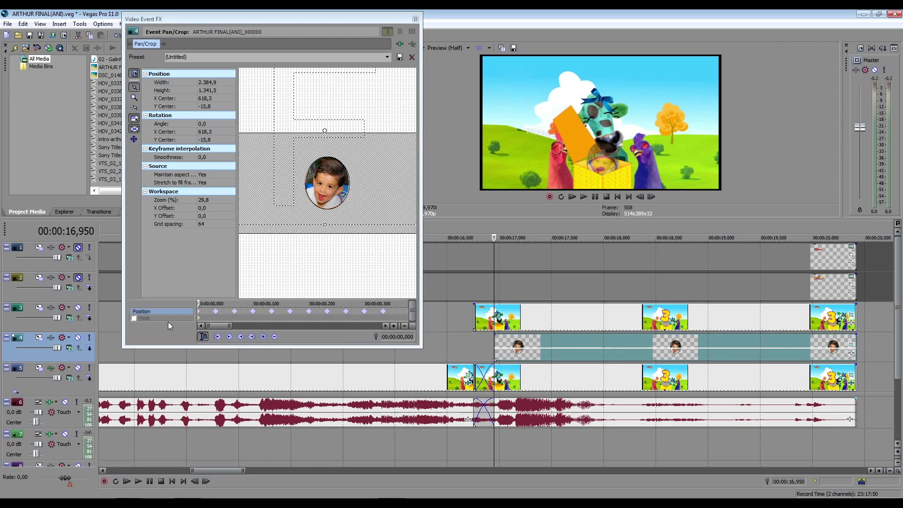
- Scrub through the photo's position keyframes from first to last and back to the start, and close the Pan/Crop settings
click(199, 303)
drag(203, 303, 249, 304)
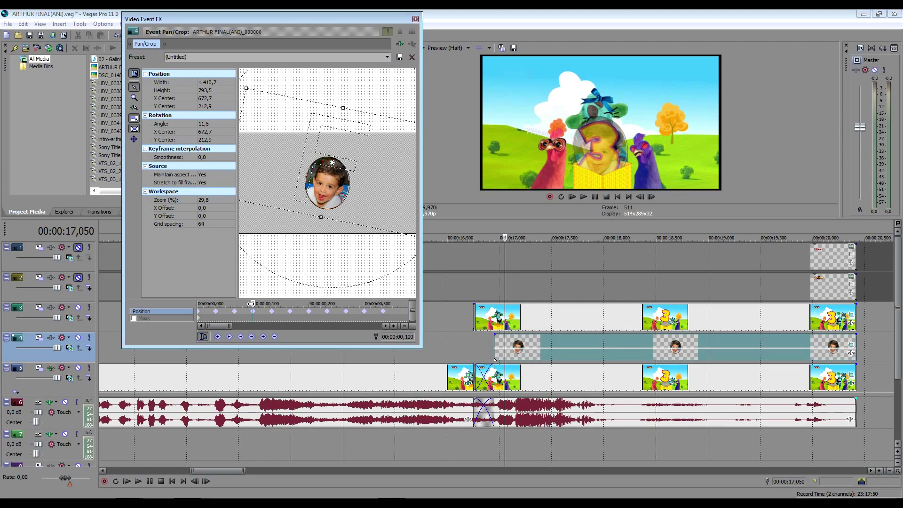
drag(254, 303, 459, 305)
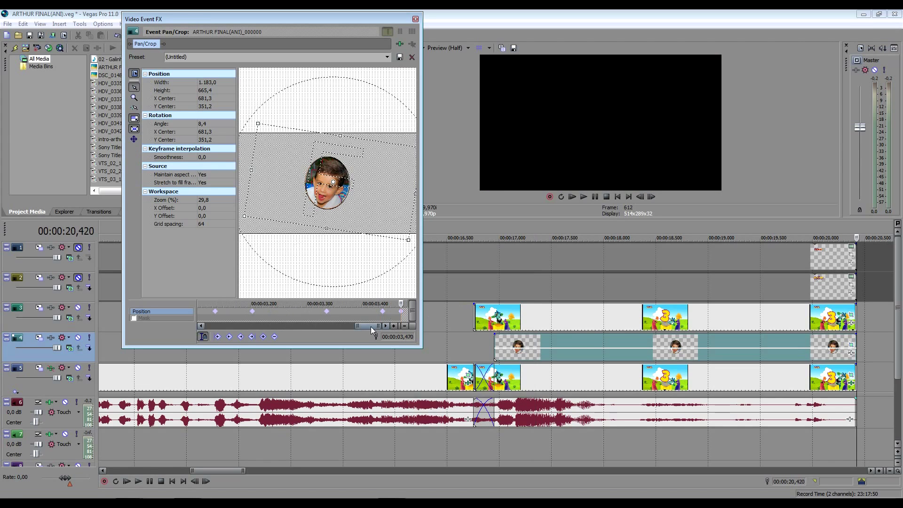
drag(401, 309, 167, 301)
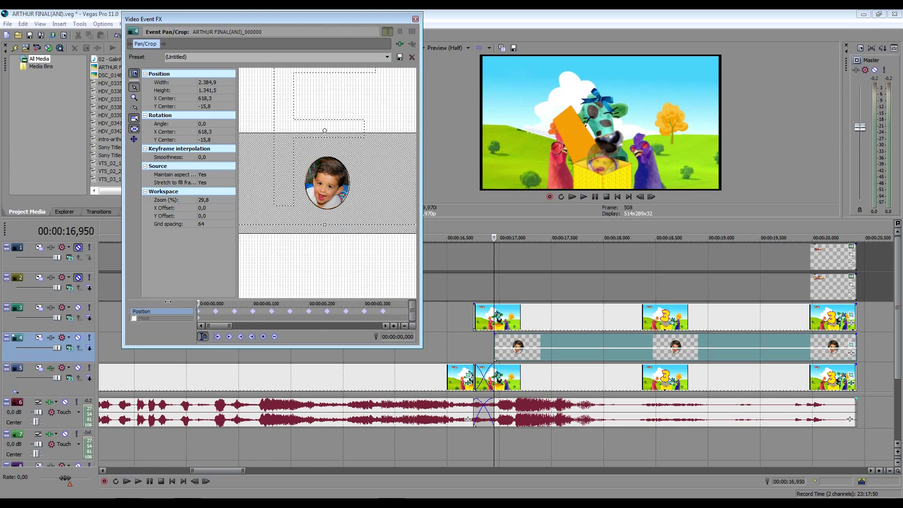
click(416, 20)
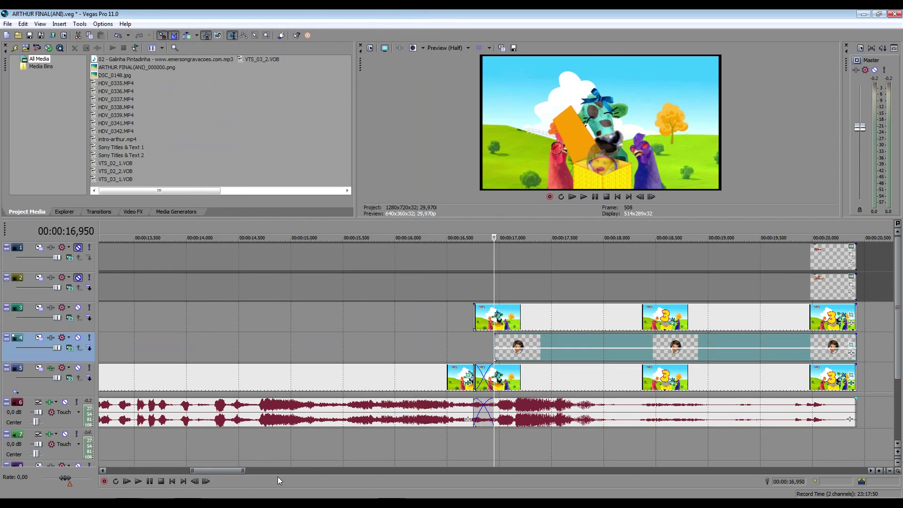
- Play the end of the sequence from 00:00:19,486
drag(205, 470, 230, 470)
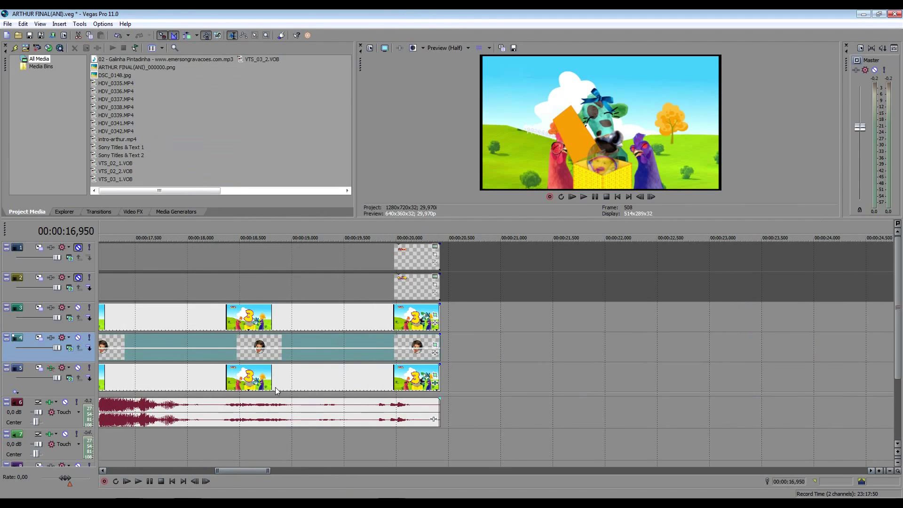
click(342, 284)
key(space)
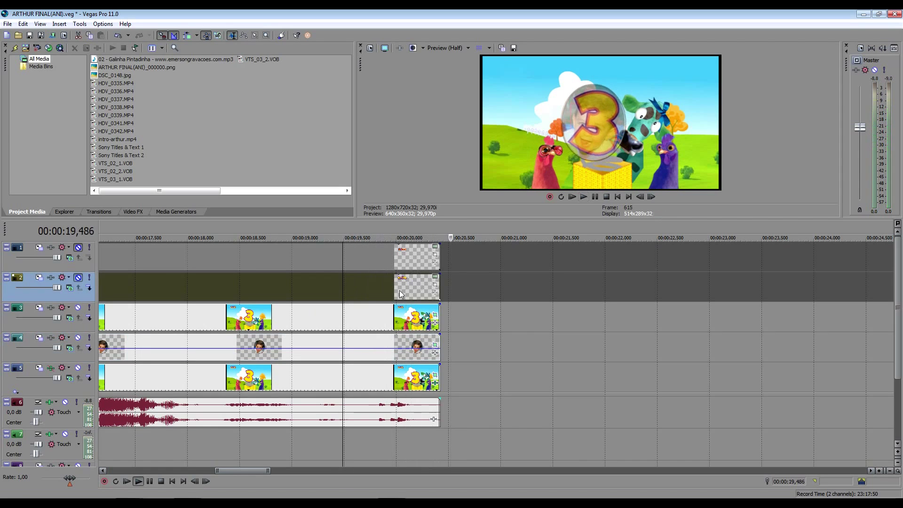
- Stop playback, fit the whole project on the timeline, and unmute title tracks 1 and 2
key(space)
scroll(197, 336, down, 6)
click(78, 247)
click(79, 277)
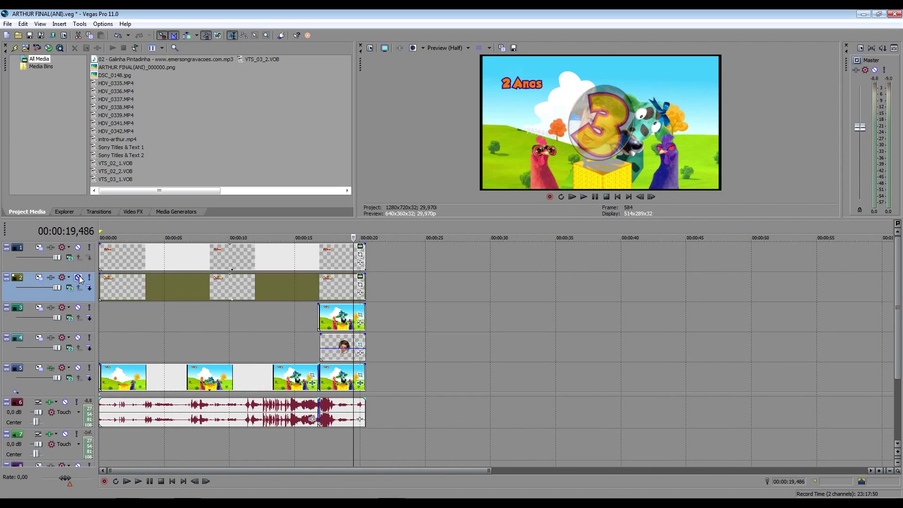
- Select the time range from 00:00:14,715 to 00:00:20,420 and play it with the titles visible
click(171, 481)
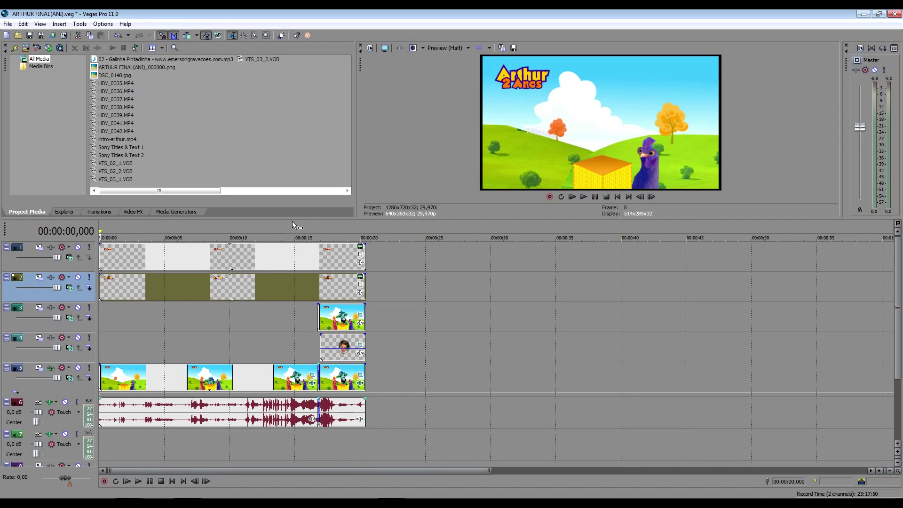
drag(291, 238, 365, 237)
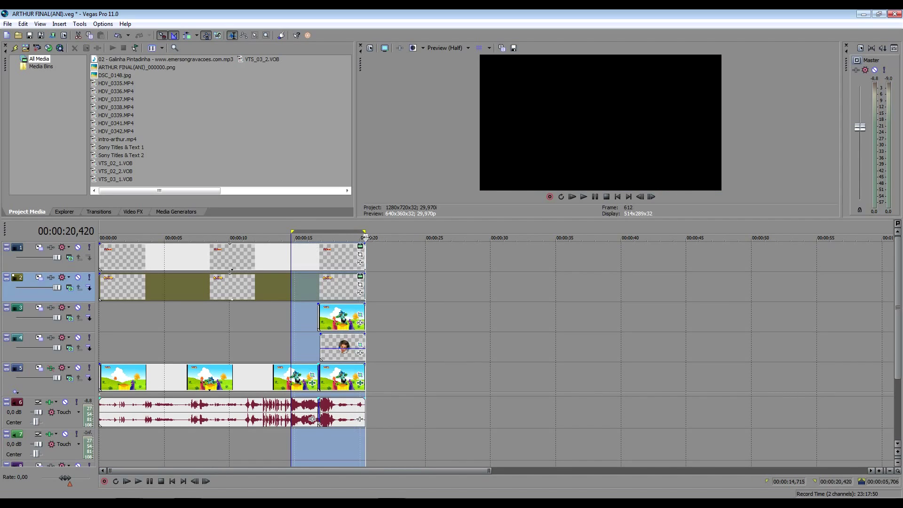
key(space)
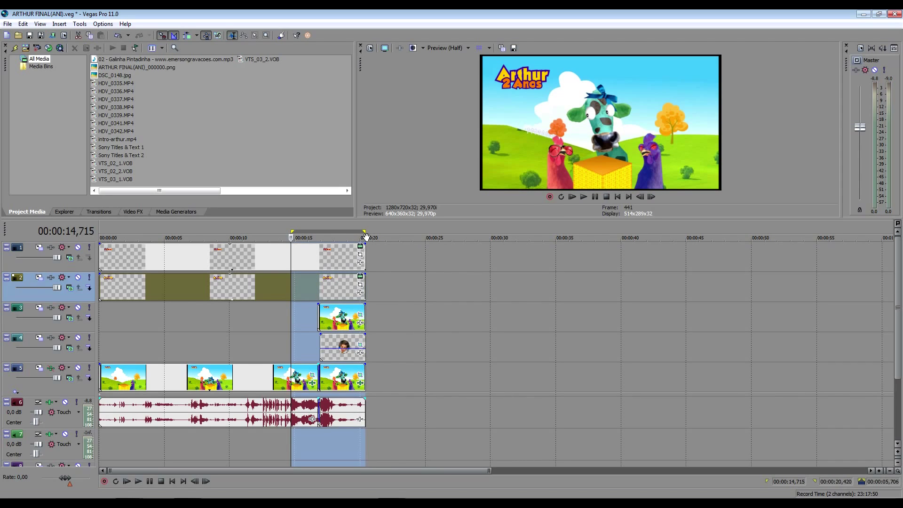
key(space)
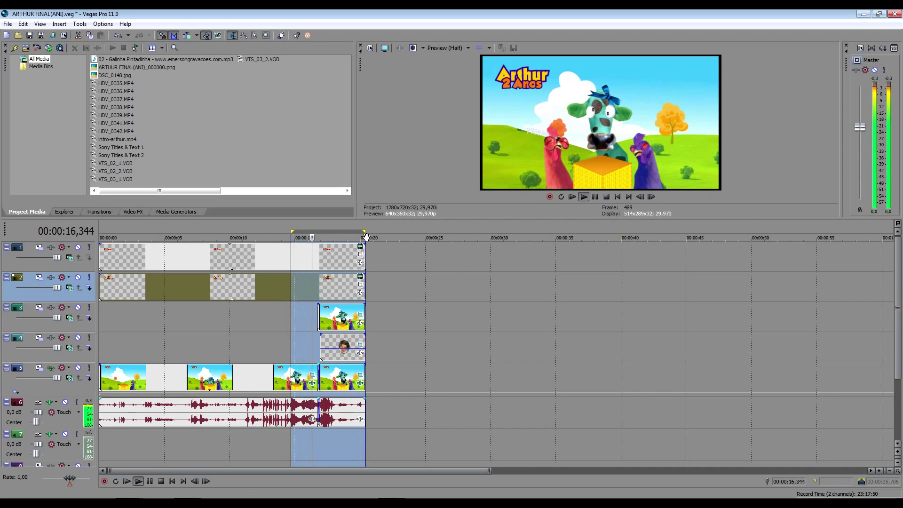